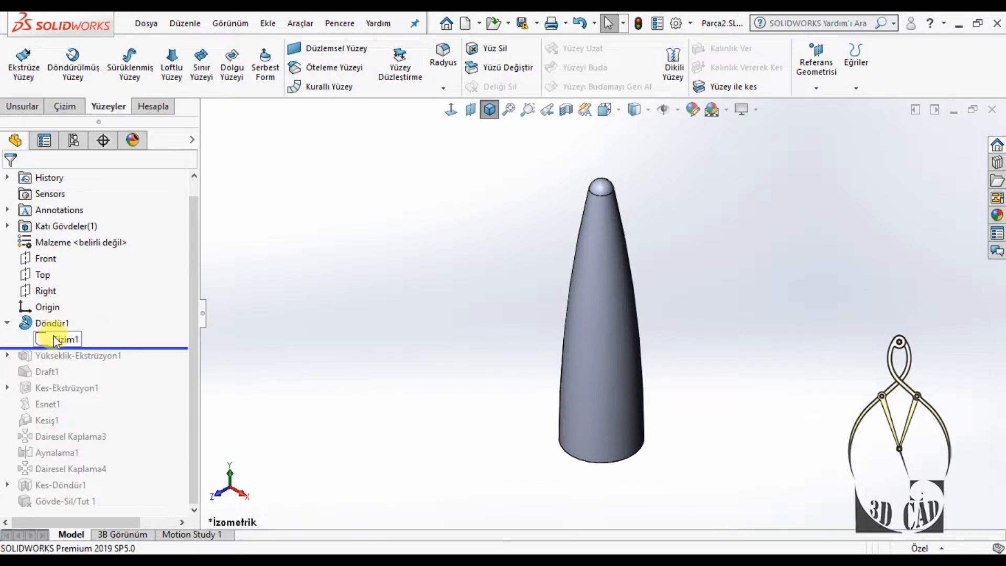
Open sketch Çizim1 of the Döndür1 revolve, examine its profile and dimensions in the front view, and exit the sketch.
click(67, 294)
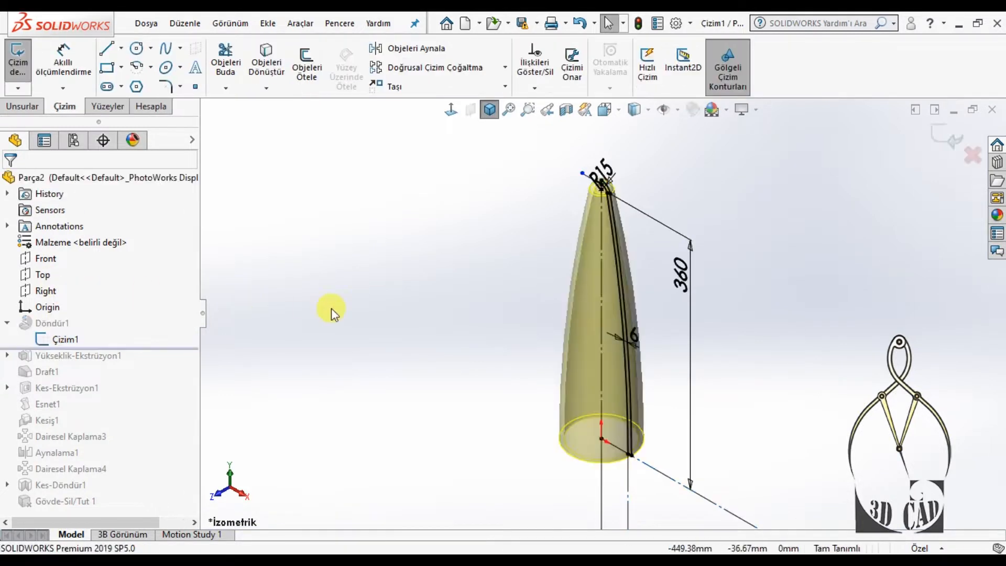
scroll(425, 289, up, 3)
middle_drag(440, 294, 505, 285)
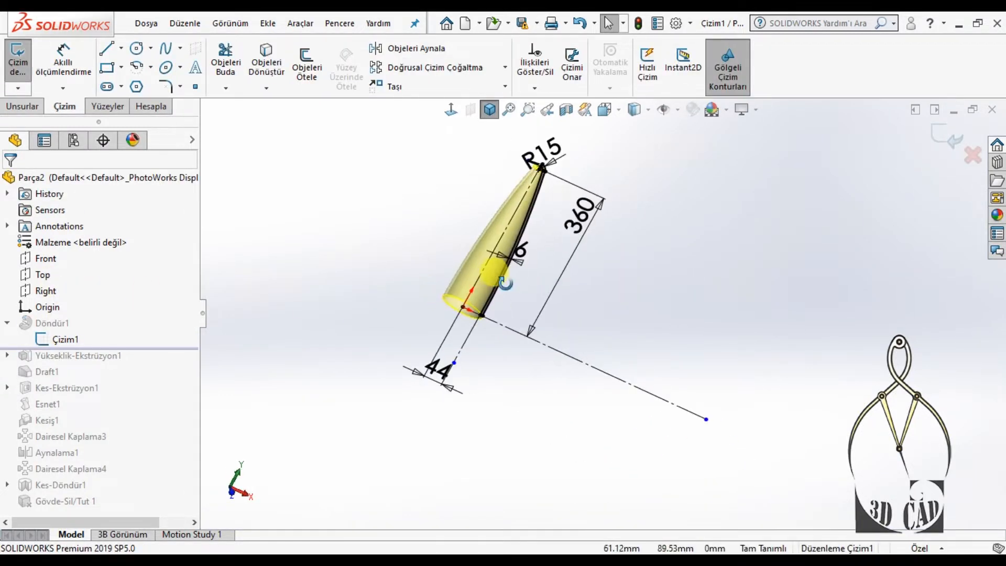
key(ctrl+8)
scroll(393, 153, down, 3)
scroll(590, 218, down, 5)
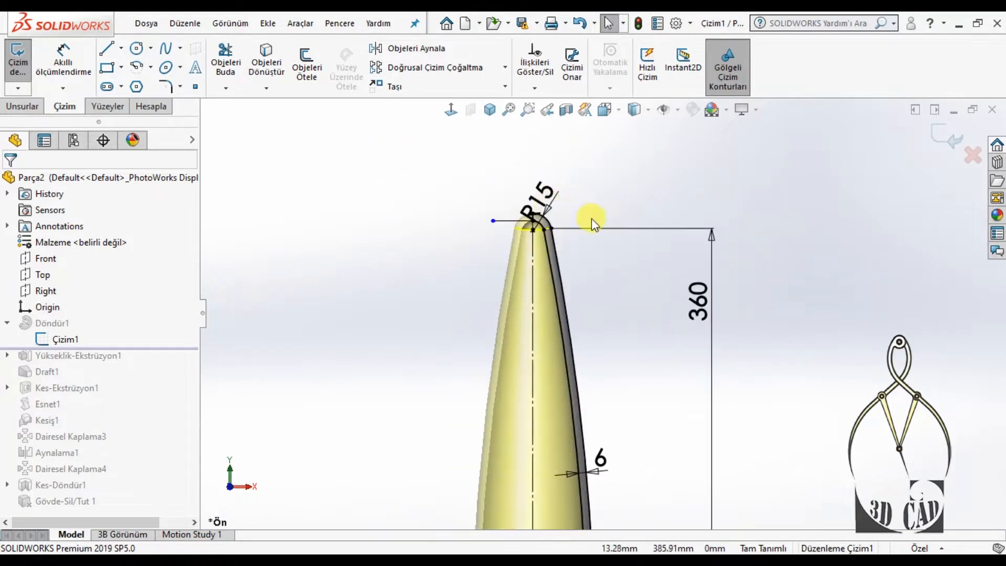
scroll(647, 297, up, 3)
scroll(514, 278, up, 3)
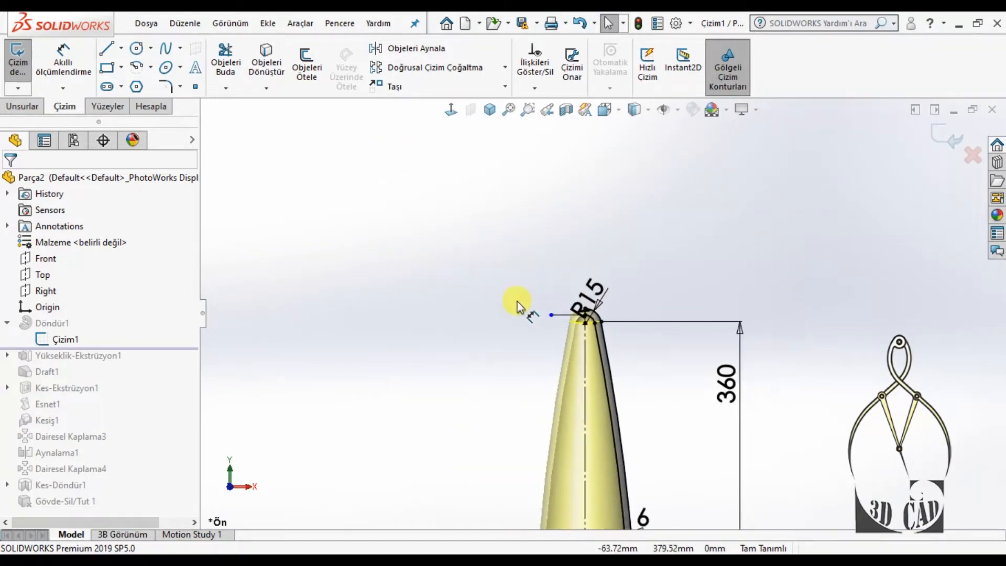
scroll(593, 420, up, 2)
scroll(639, 436, down, 3)
scroll(623, 427, up, 3)
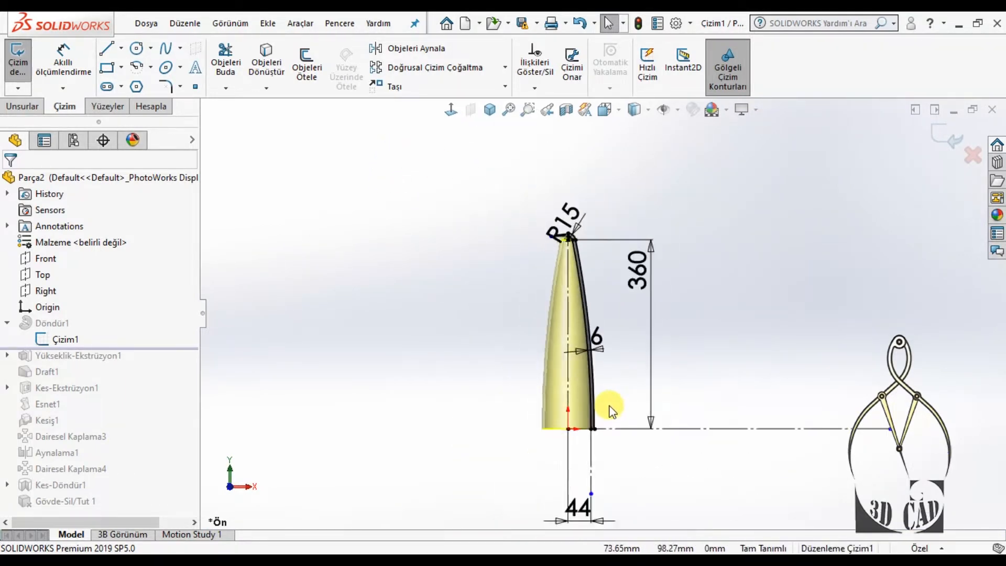
scroll(615, 431, down, 3)
scroll(616, 432, up, 1)
scroll(615, 432, up, 1)
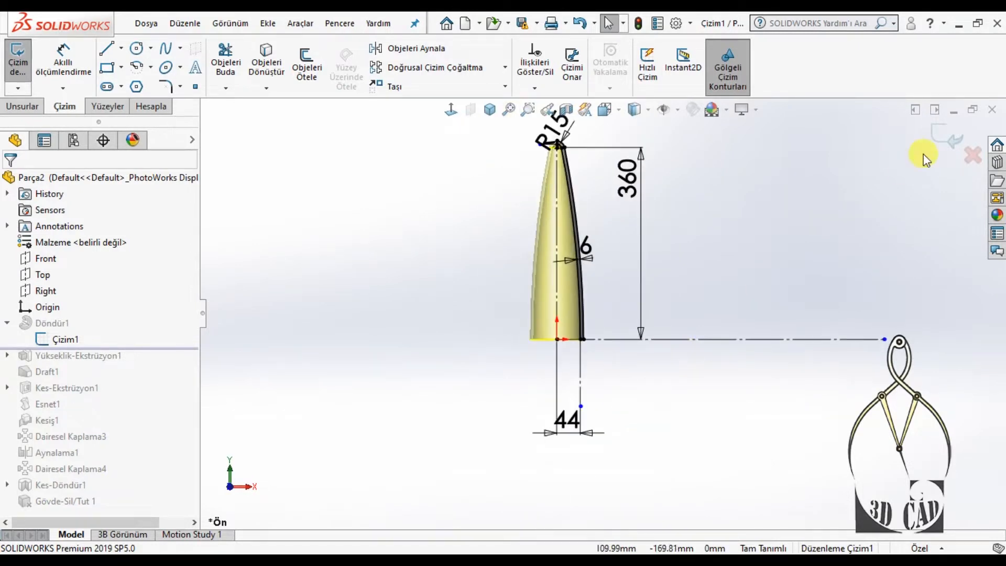
click(943, 138)
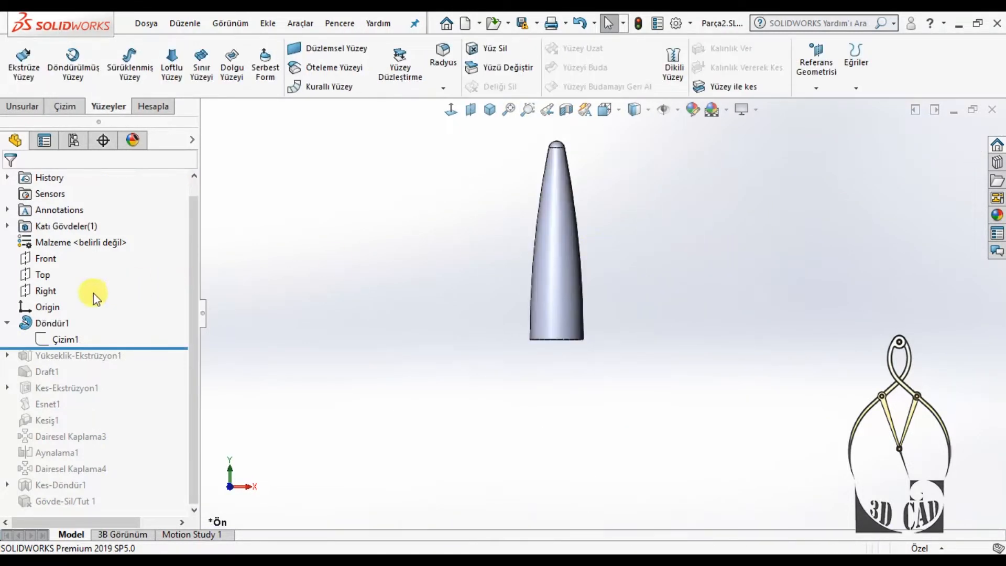
Open the definition of the Döndür1 revolve, check its rotation axis and angle, and accept it.
click(54, 327)
click(66, 281)
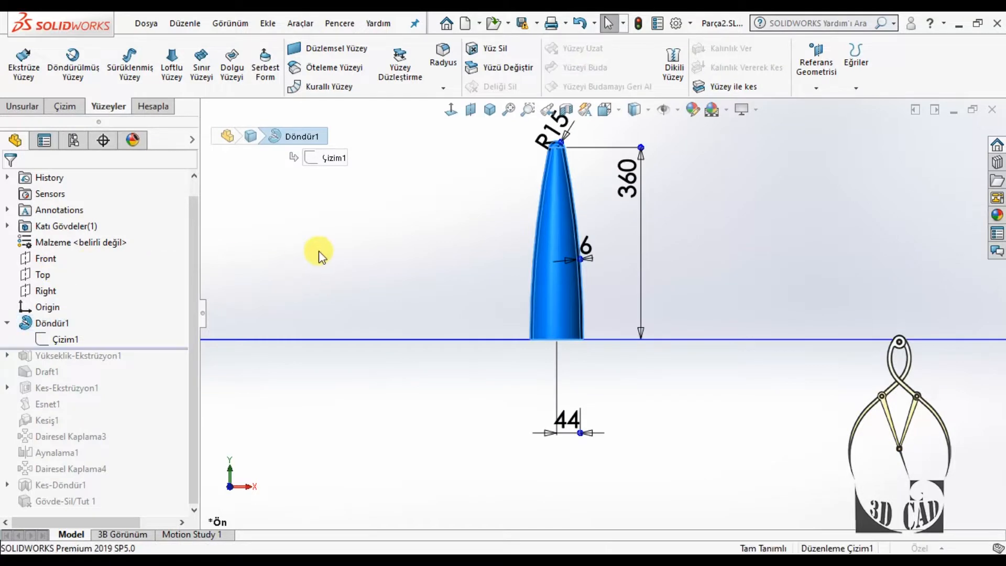
middle_drag(528, 197, 484, 282)
scroll(566, 213, up, 3)
scroll(589, 221, down, 6)
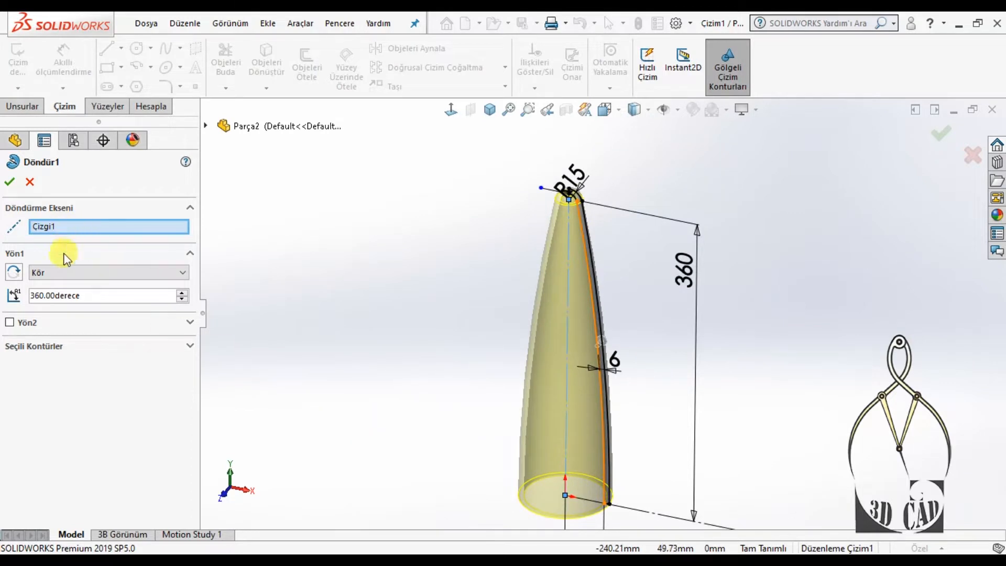
click(45, 229)
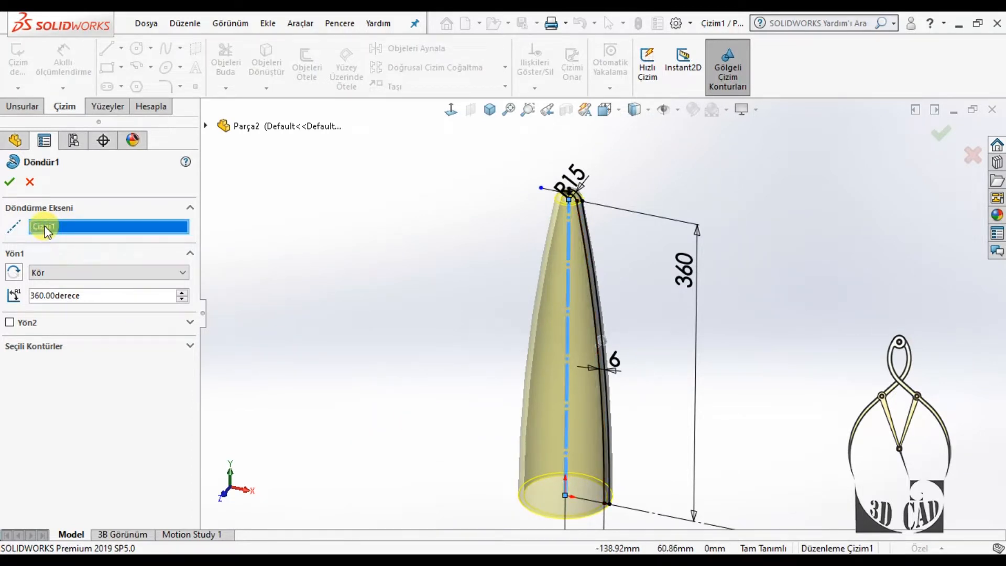
click(8, 183)
Roll the model history forward past Yükseklik-Ekstrüzyon1 and examine its sketch Çizim2 from the tip to the base.
drag(144, 350, 144, 363)
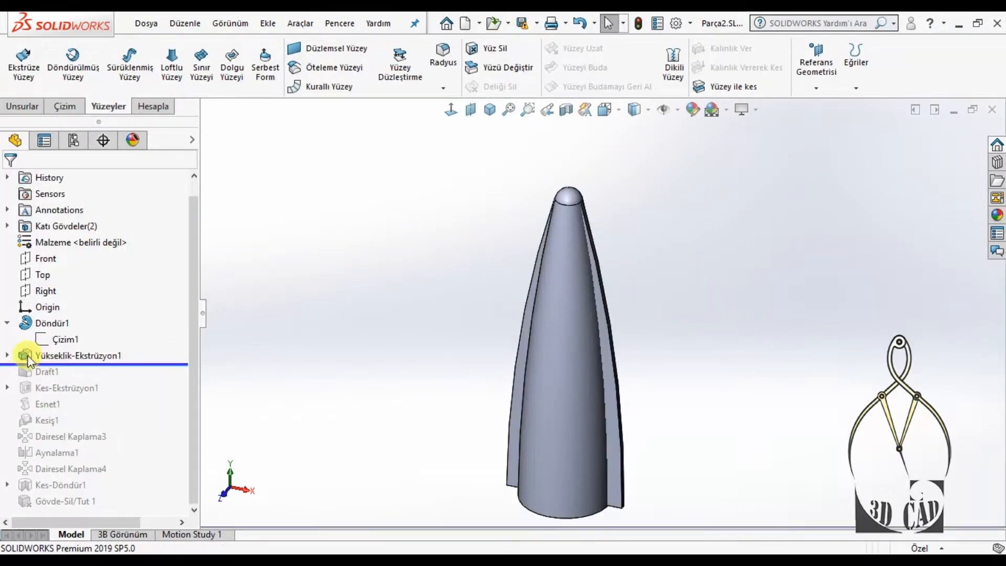
click(8, 355)
click(57, 369)
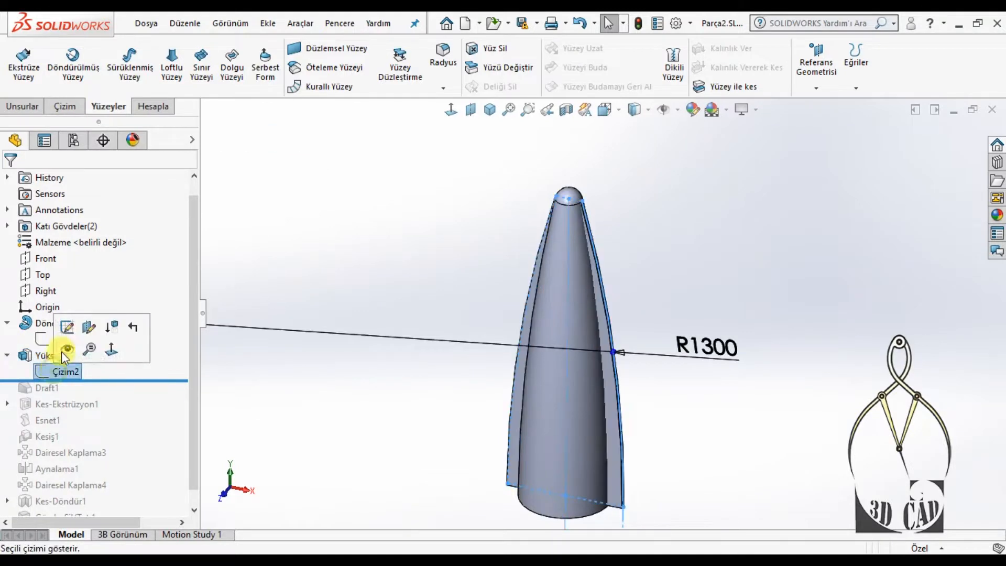
click(66, 330)
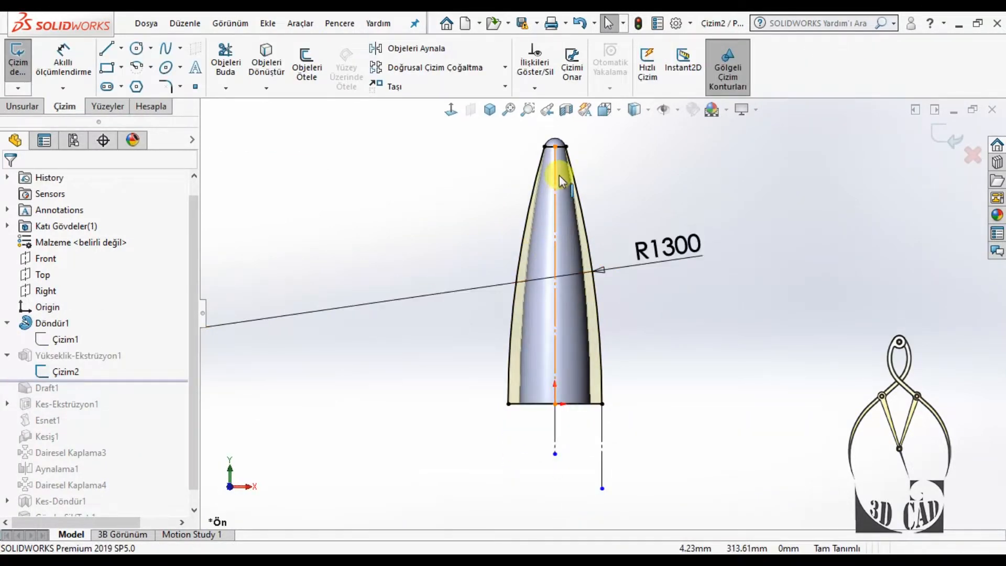
scroll(559, 138, down, 5)
scroll(574, 206, down, 4)
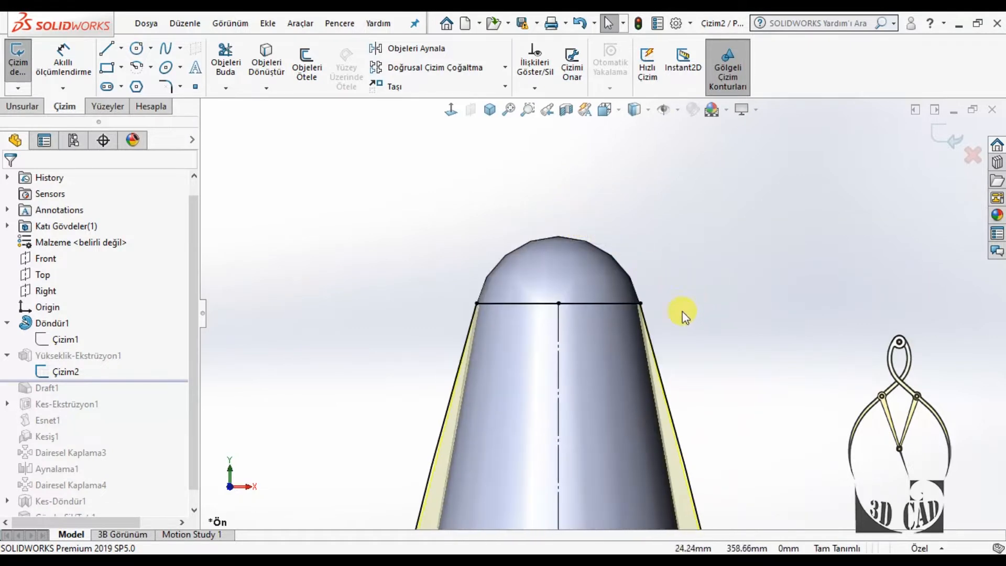
scroll(589, 289, up, 9)
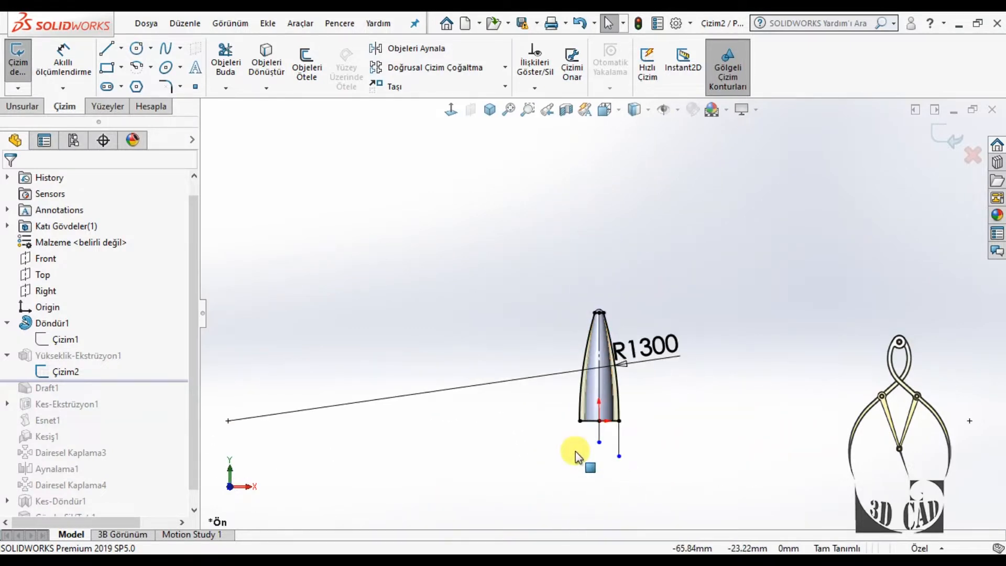
scroll(566, 409, down, 3)
click(943, 139)
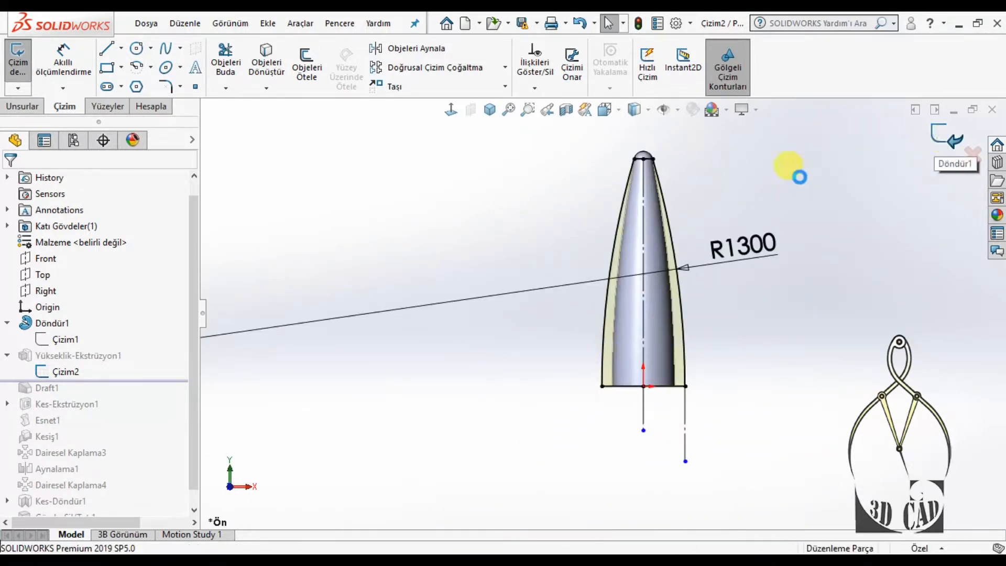
Open the definition of Yükseklik-Ekstrüzyon1, check its end condition, depth and merge setting, and accept it.
click(53, 356)
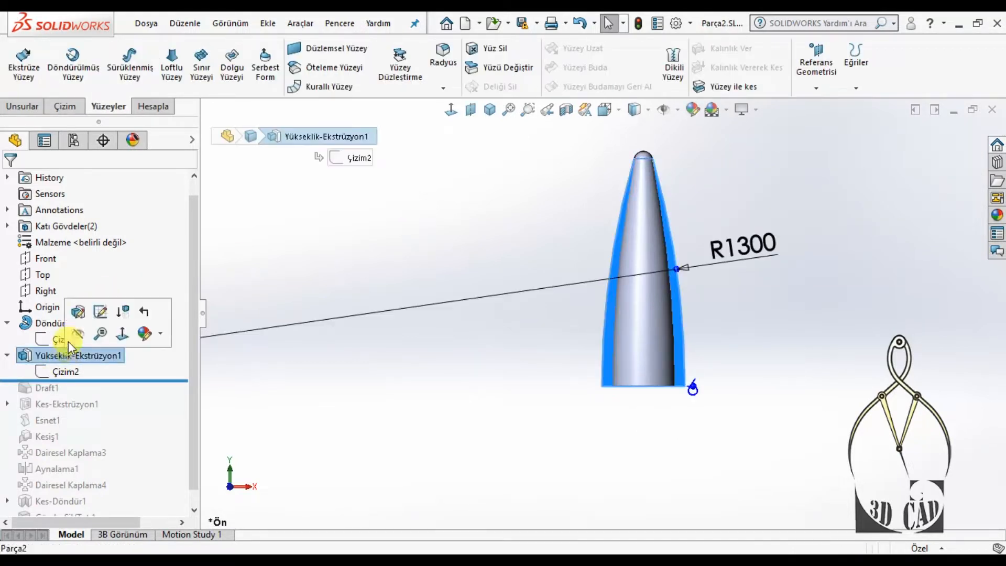
click(78, 313)
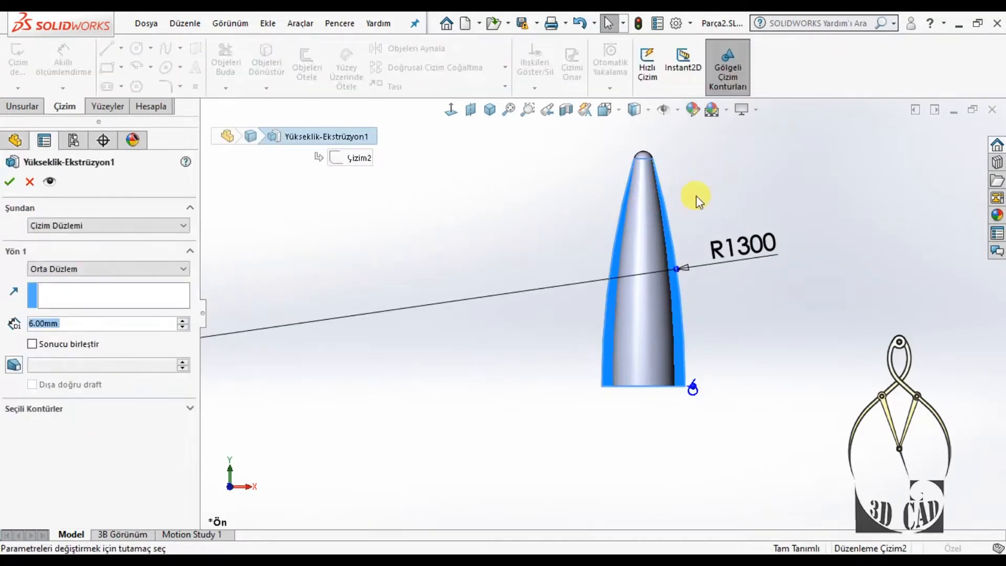
scroll(640, 242, down, 3)
middle_drag(635, 253, 706, 241)
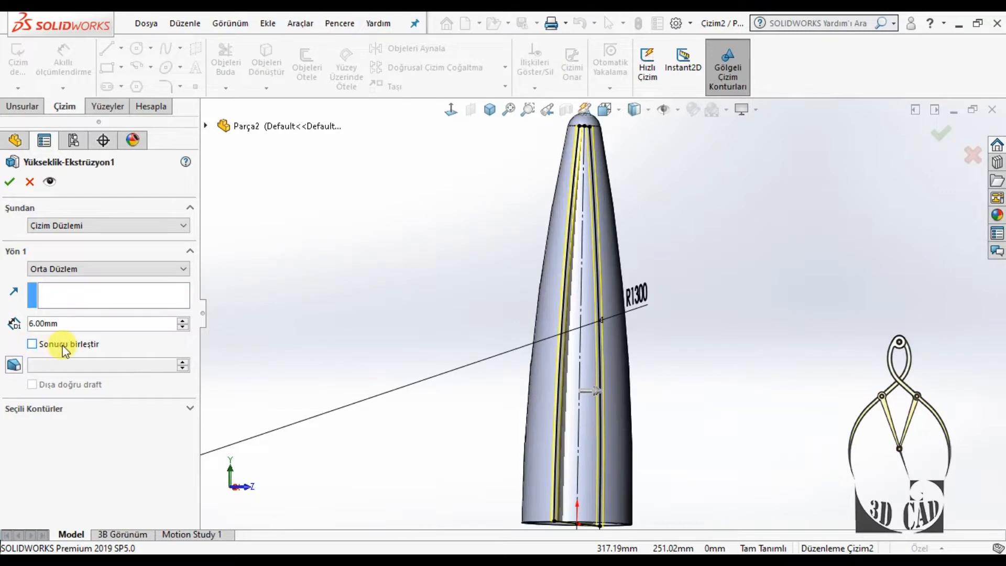
click(8, 184)
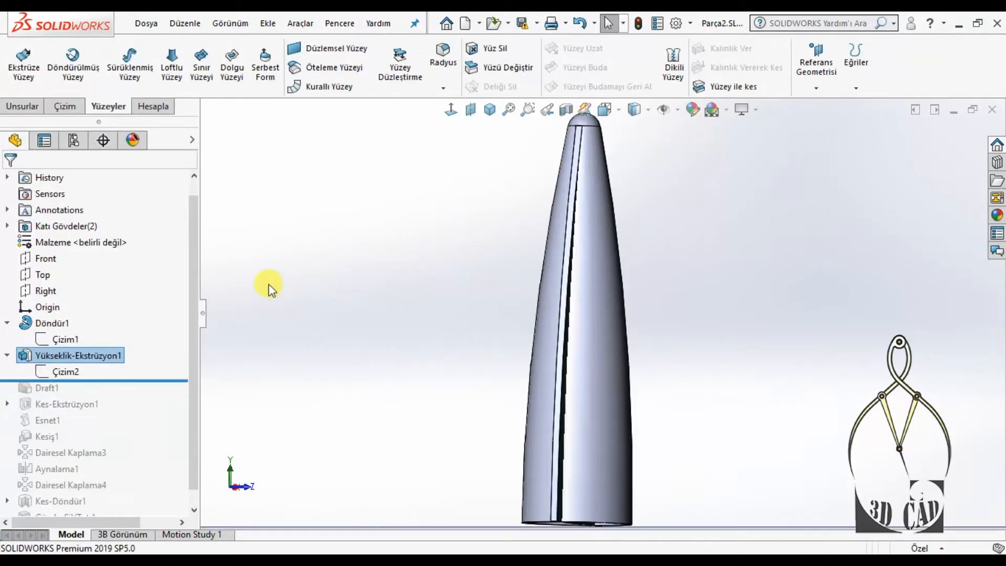
Examine the extruded rib on the revolved body from the front and normal to the Right plane.
key(ctrl+3)
key(ctrl+1)
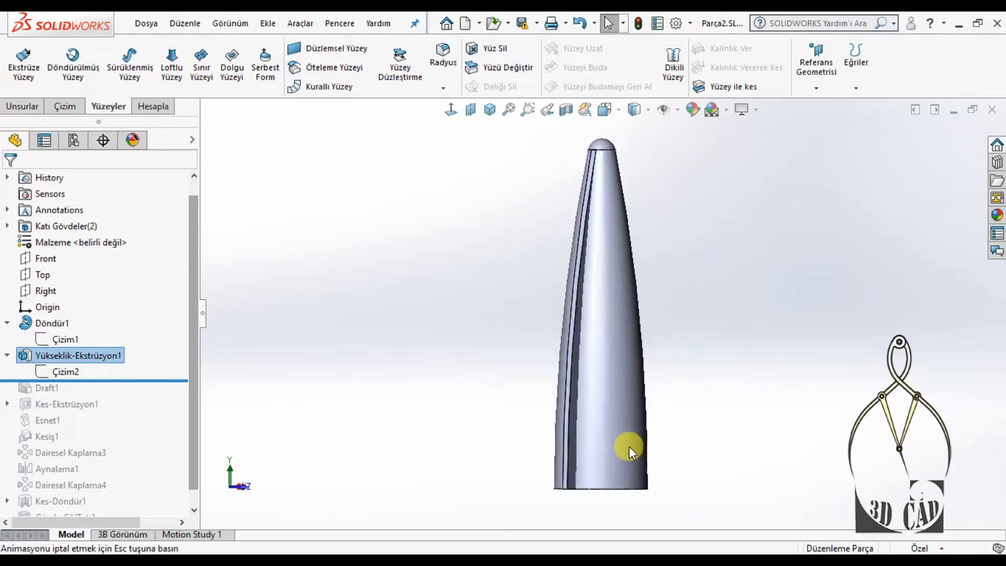
middle_drag(612, 432, 685, 437)
key(ctrl+1)
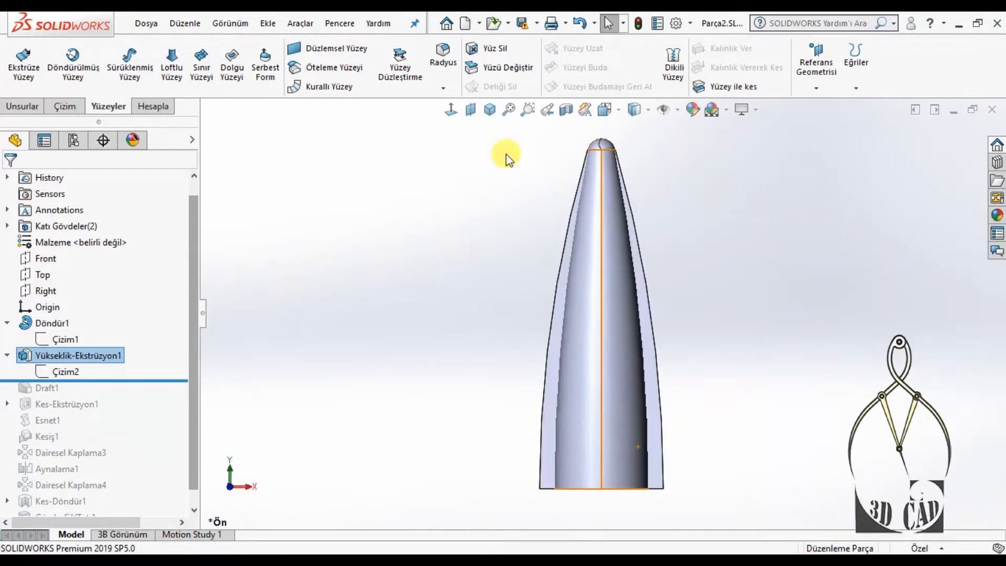
click(39, 295)
click(124, 274)
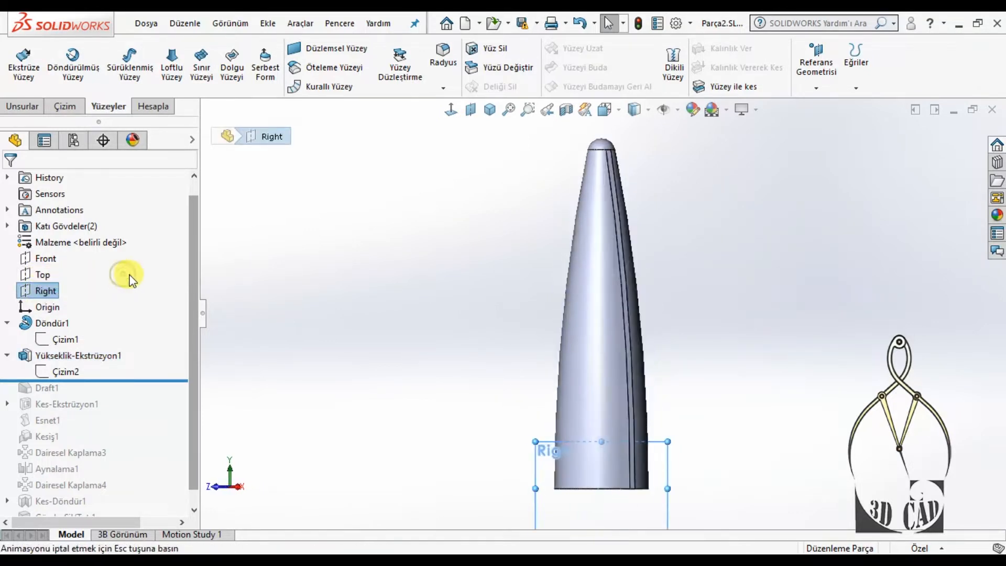
click(650, 451)
scroll(650, 452, down, 3)
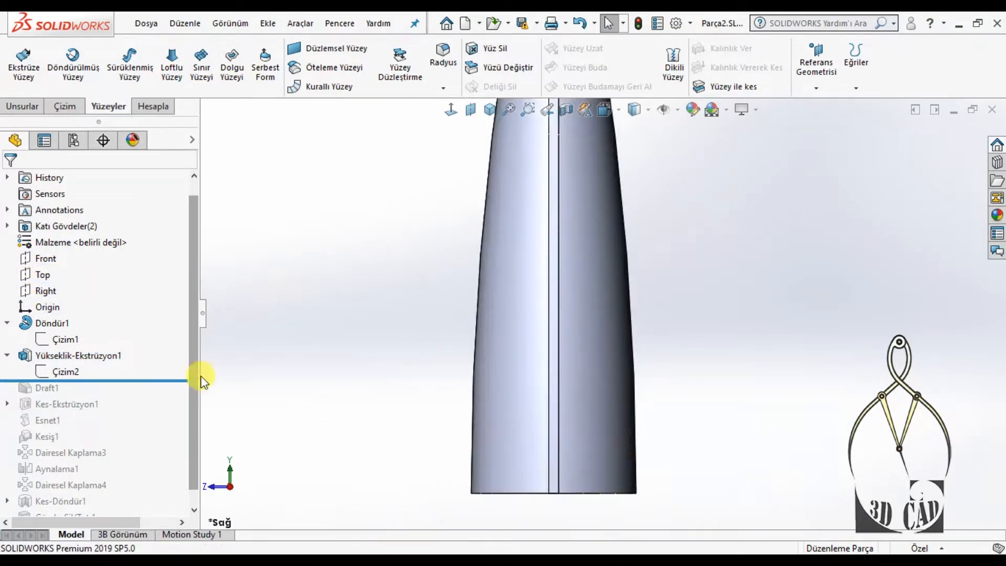
Roll the model history forward past Draft1 and open its definition with the whole body in view.
drag(104, 389, 101, 394)
click(31, 389)
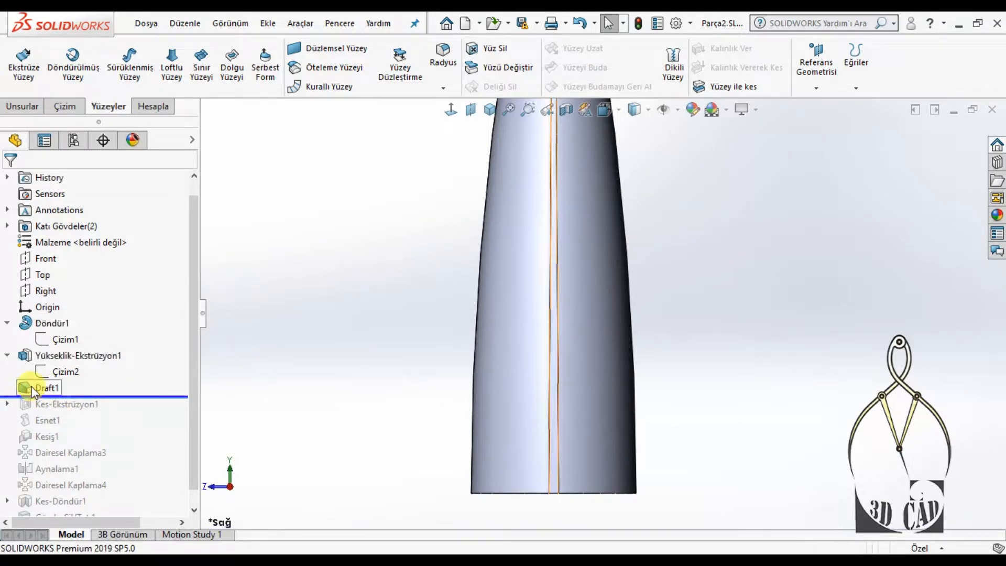
click(47, 342)
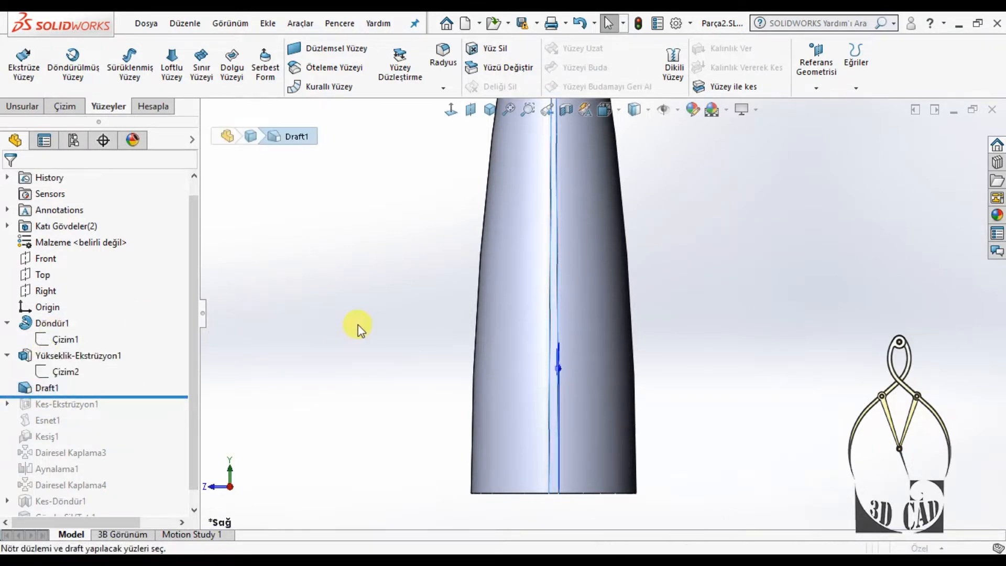
scroll(388, 376, up, 5)
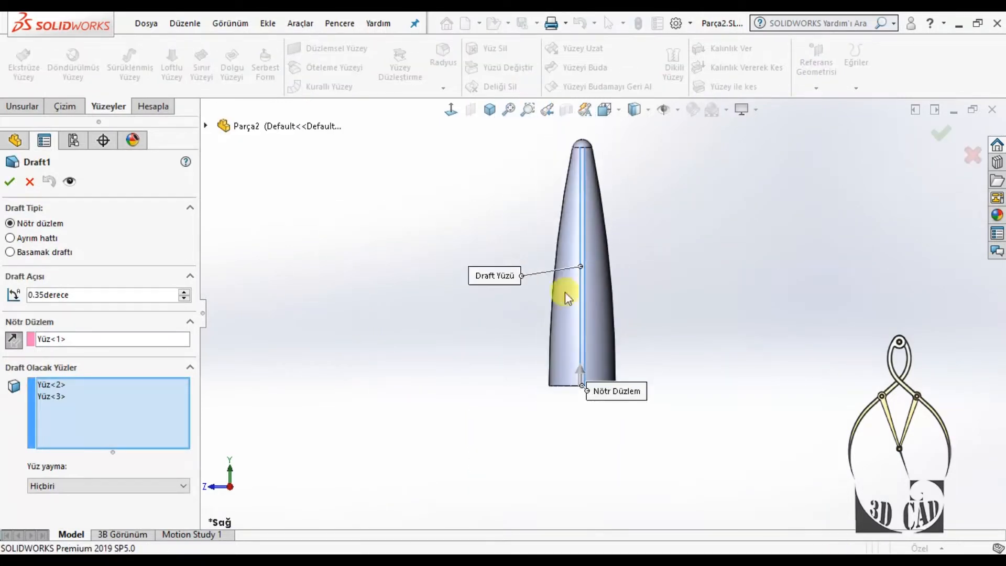
scroll(662, 210, down, 1)
middle_drag(600, 263, 555, 292)
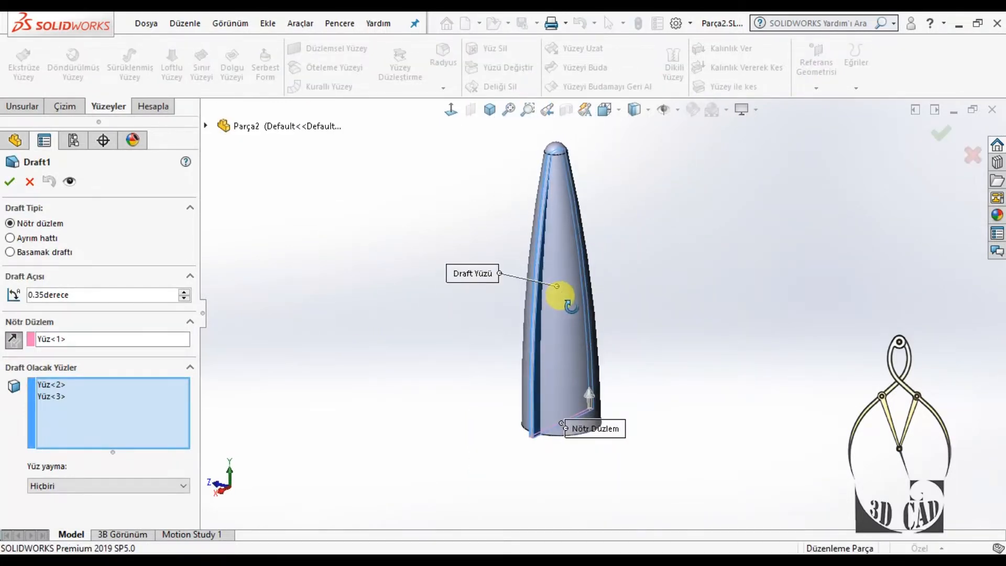
Check which rib faces are drafted and which face is the neutral plane in Draft1, and accept the definition.
click(51, 384)
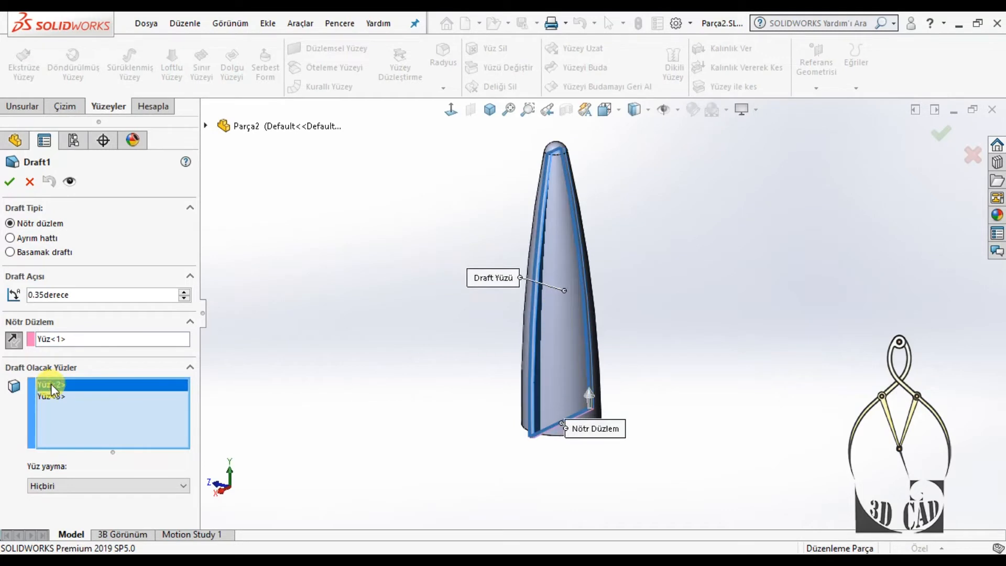
middle_drag(290, 362, 437, 388)
click(64, 395)
middle_drag(352, 367, 240, 337)
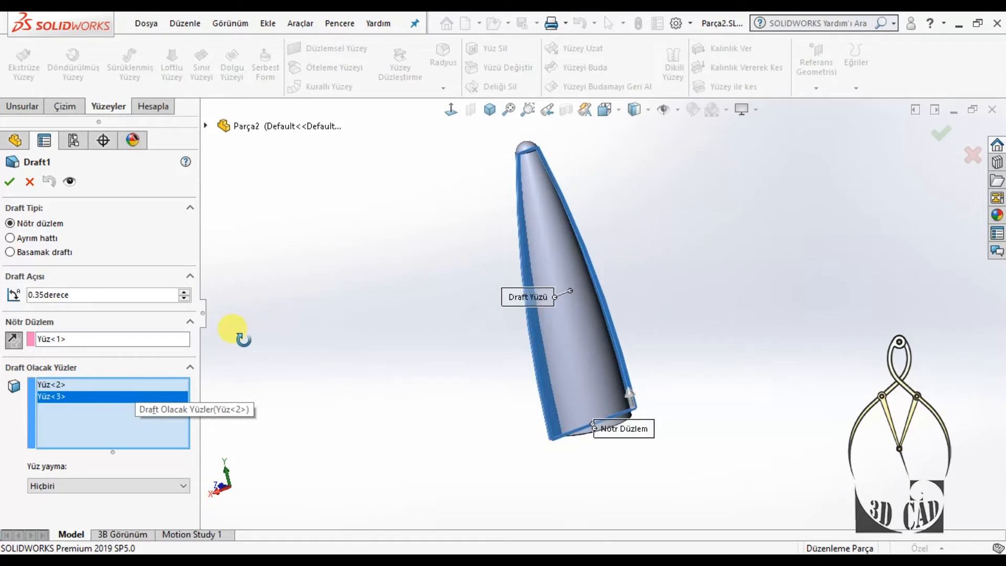
click(50, 341)
middle_drag(321, 383, 302, 226)
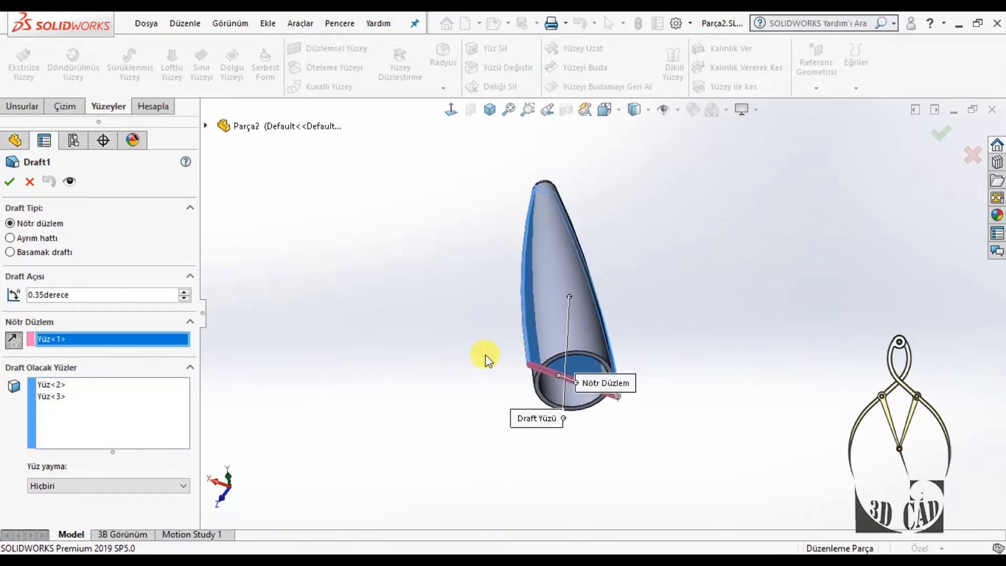
scroll(514, 367, down, 5)
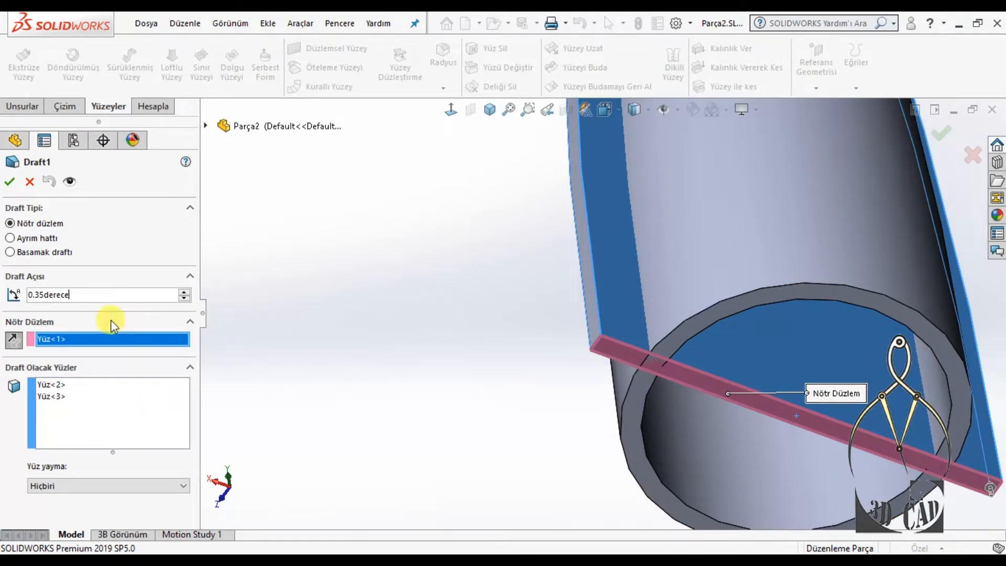
click(10, 182)
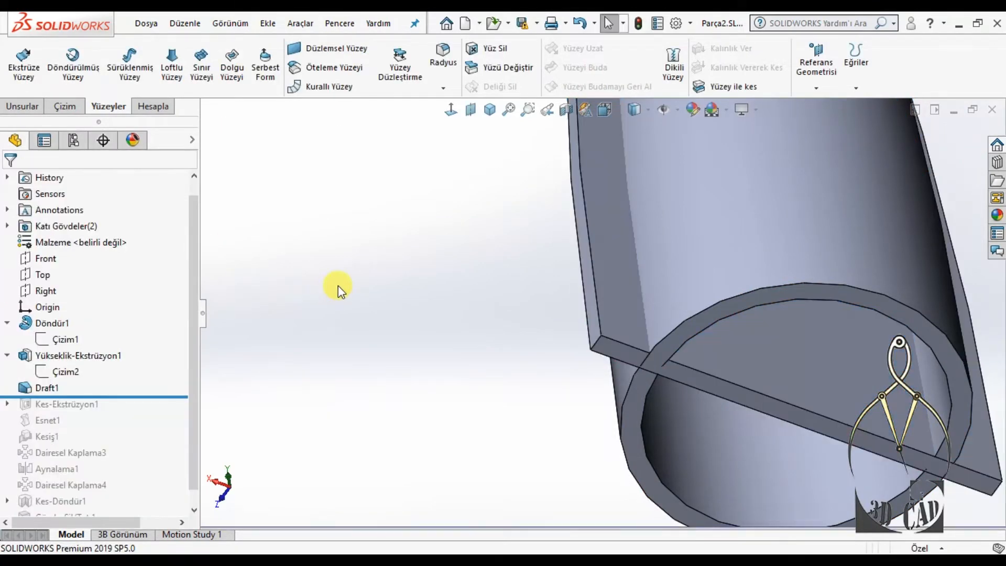
Roll the model history forward past Kes-Ekstrüzyon1 and view the cut body from the front.
key(ctrl+7)
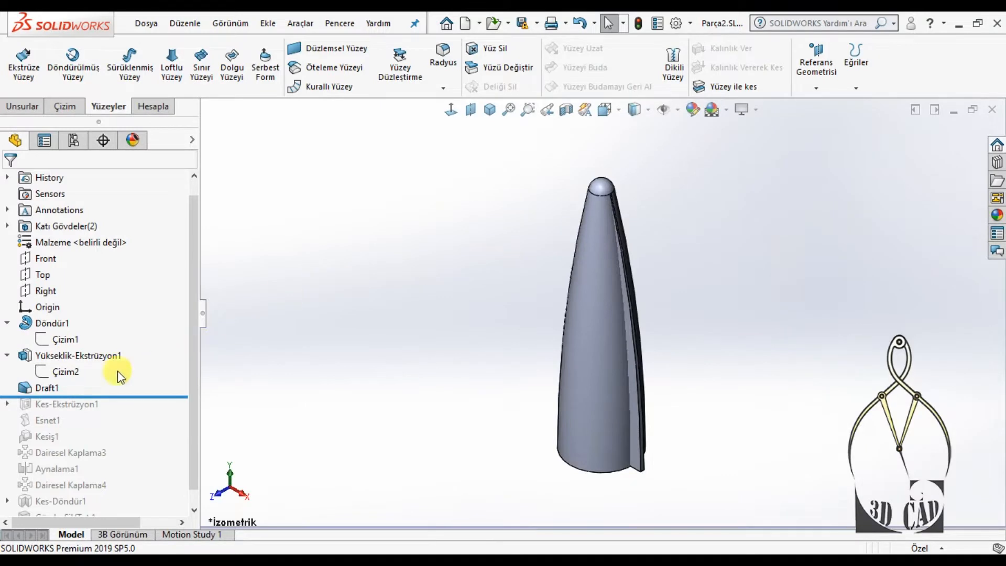
mouse_move(130, 396)
mouse_down()
mouse_move(123, 418)
mouse_move(142, 408)
mouse_up()
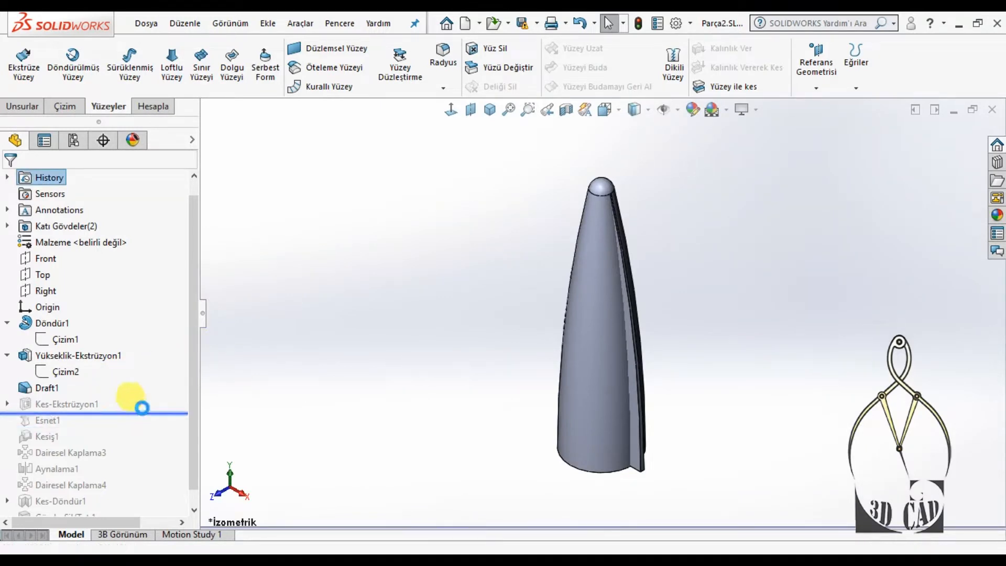
middle_drag(383, 388, 472, 306)
key(ctrl+7)
key(ctrl+1)
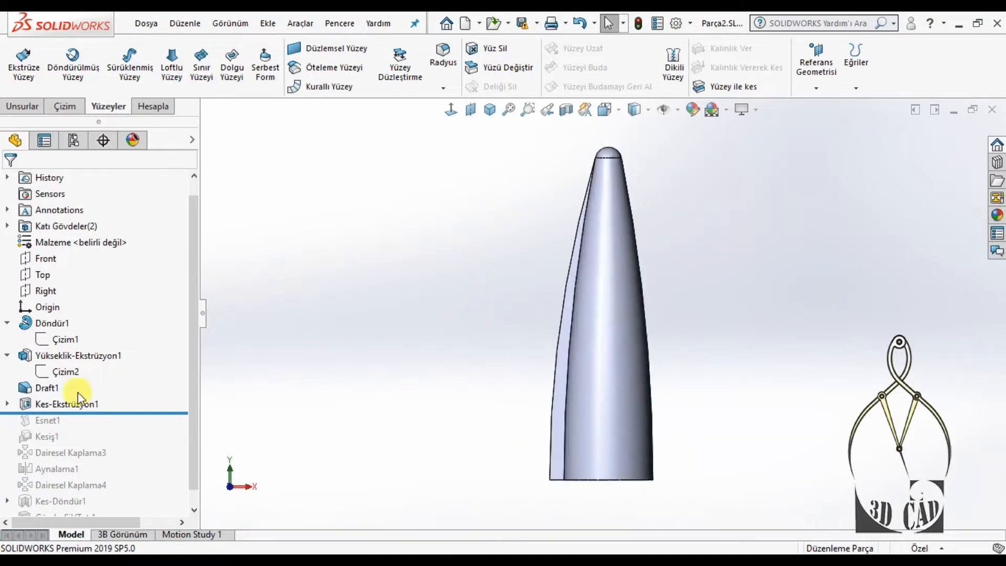
Open sketch Çizim3 under Kes-Ekstrüzyon1, check the cut profile against the body, and exit the sketch.
click(6, 404)
click(65, 420)
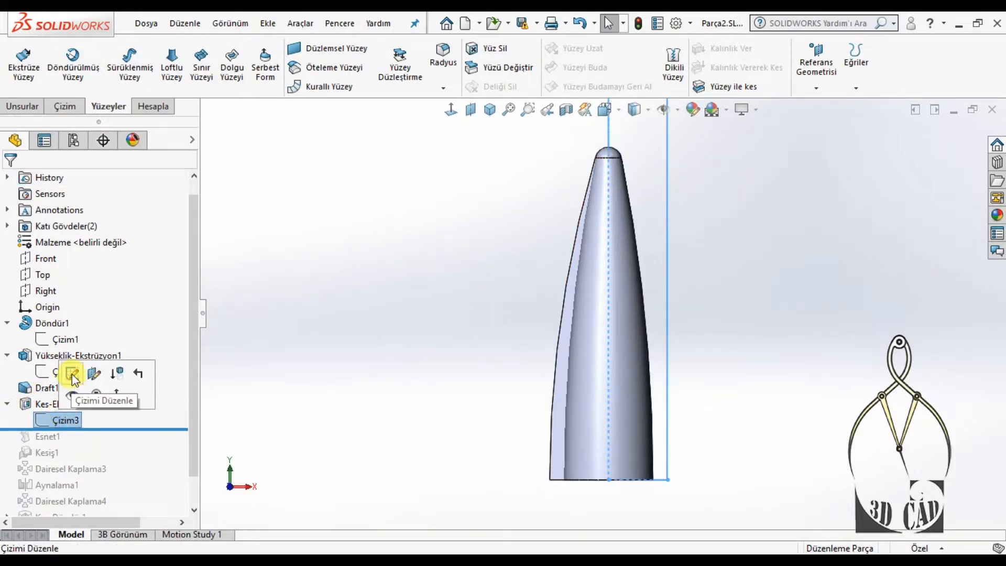
click(73, 375)
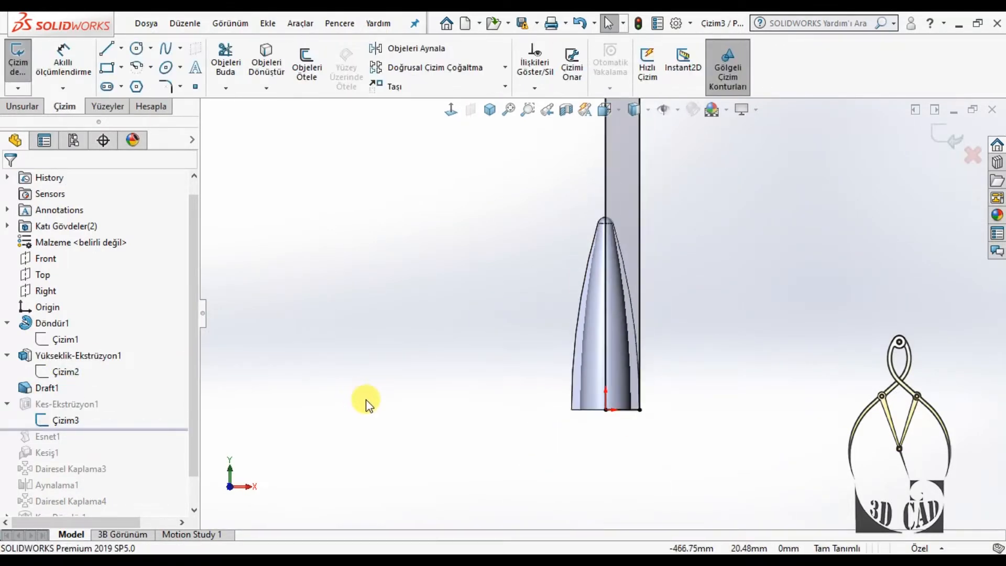
click(939, 137)
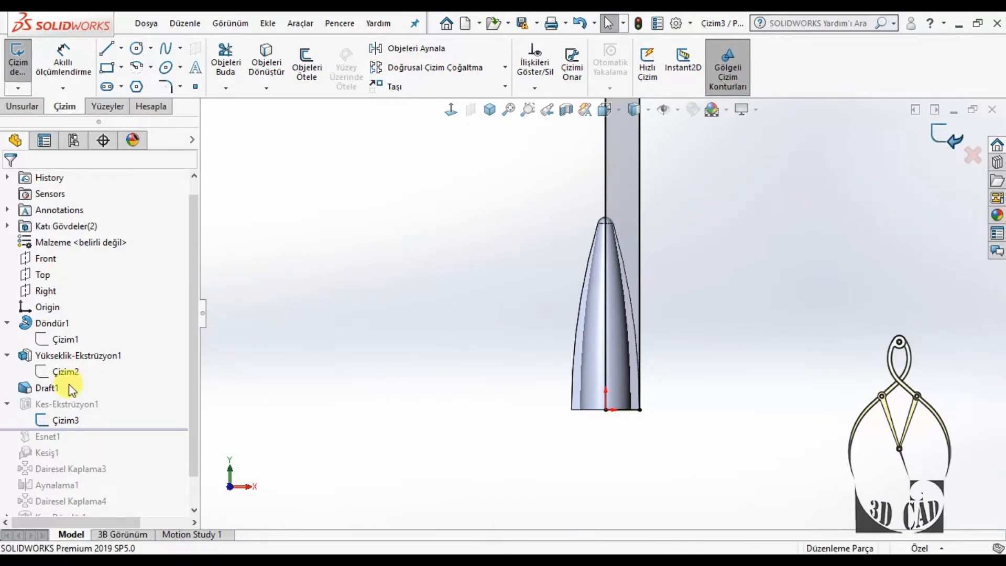
Open the definition of Kes-Ekstrüzyon1, check its end condition and which body its feature scope affects, and accept it.
click(54, 402)
click(68, 358)
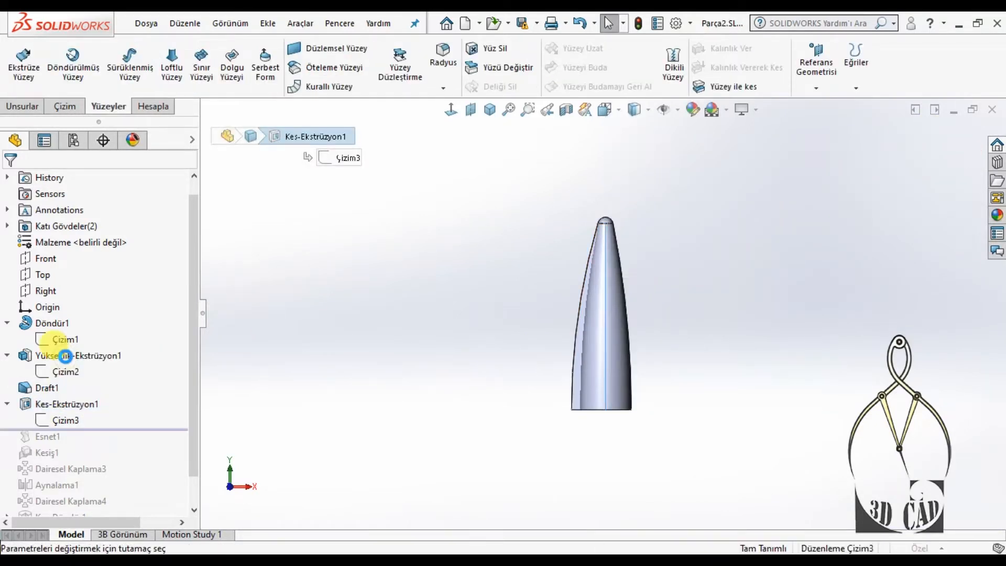
drag(193, 314, 193, 375)
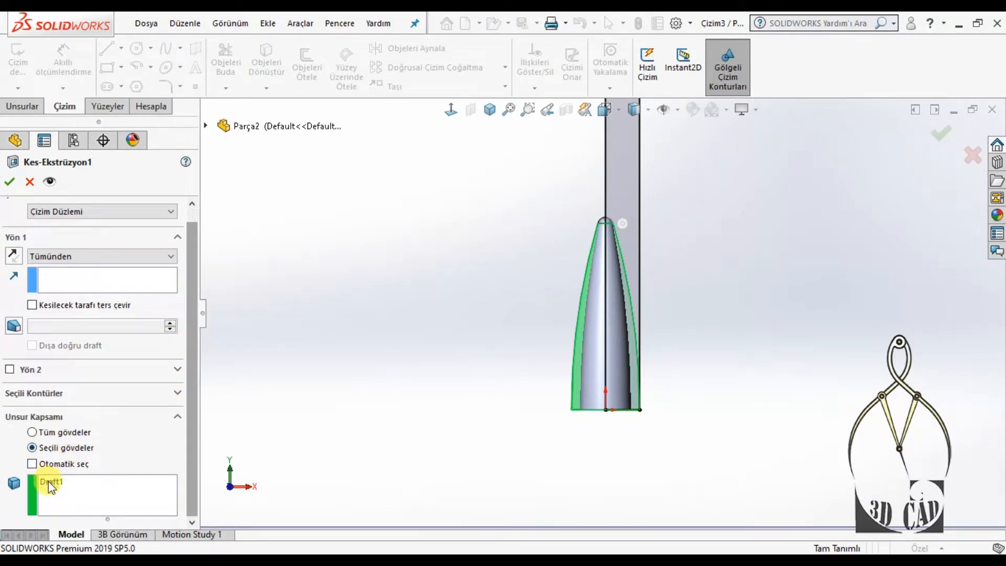
click(51, 484)
middle_drag(419, 392, 457, 416)
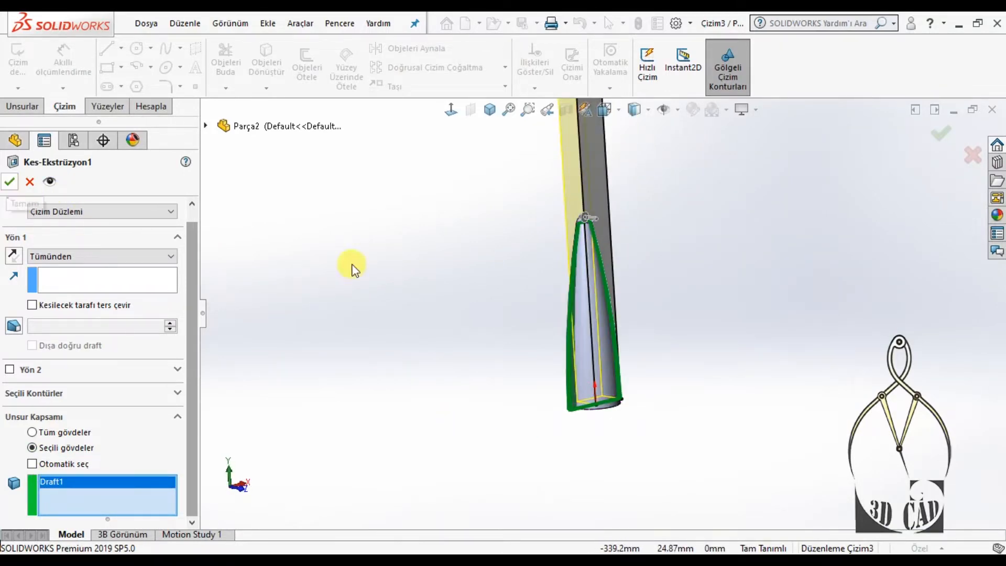
scroll(613, 325, down, 5)
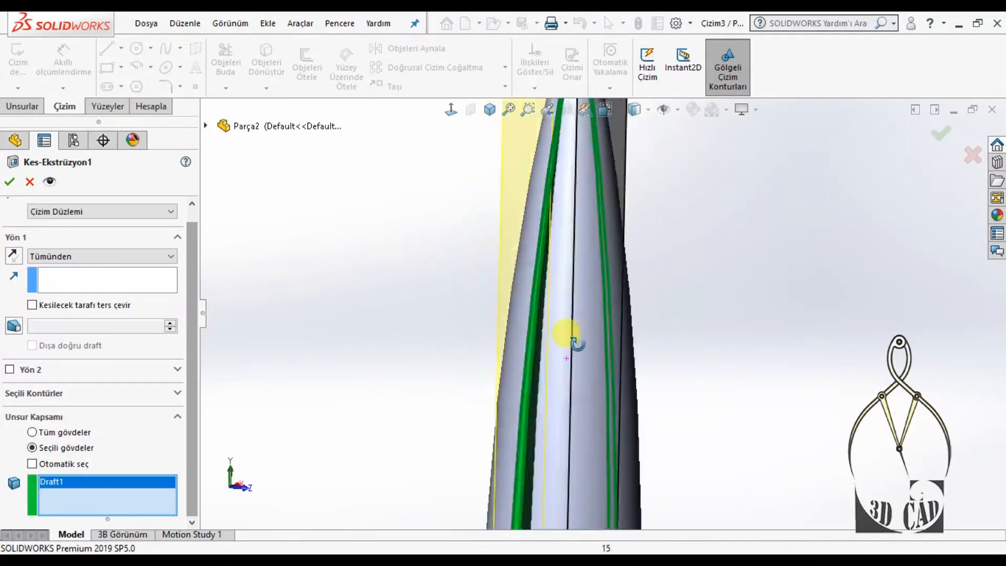
click(10, 183)
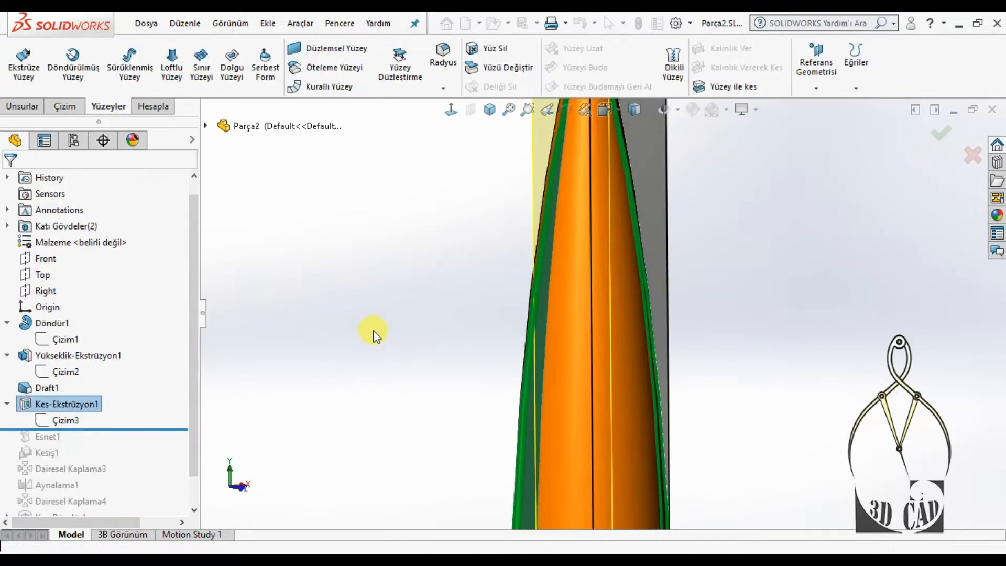
Hide the revolved body Döndür1 so that only the trimmed rib is displayed.
key(f)
scroll(447, 388, down, 2)
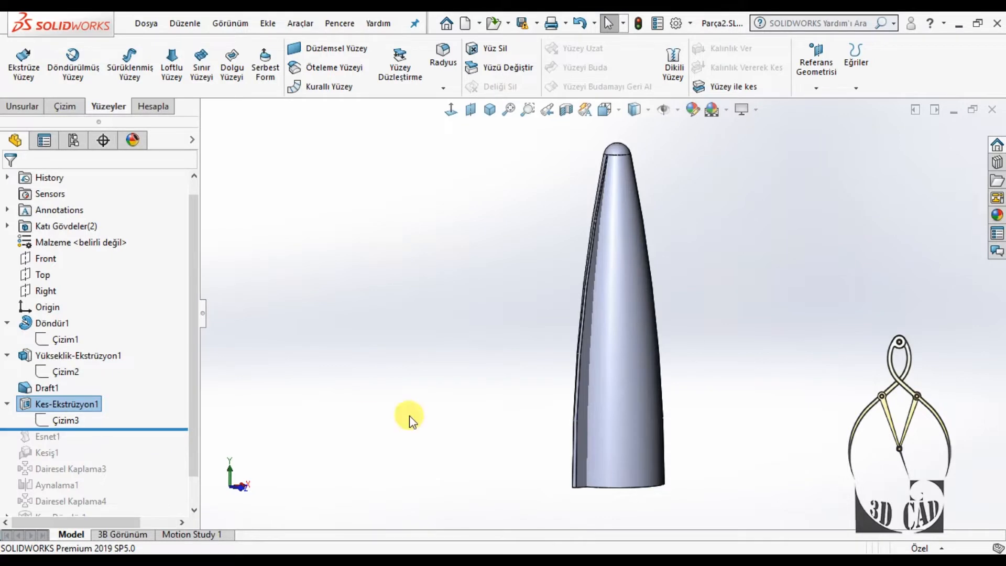
click(606, 384)
click(671, 338)
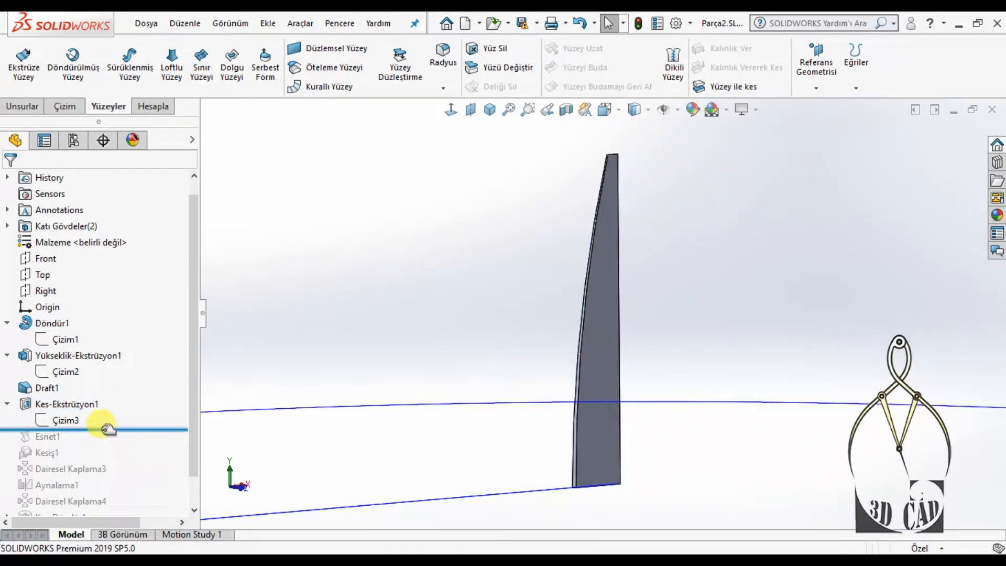
Roll the history forward past Esnet1, check the flexed body, twist angle, trim planes and triad in its definition, and accept it.
drag(109, 428, 107, 446)
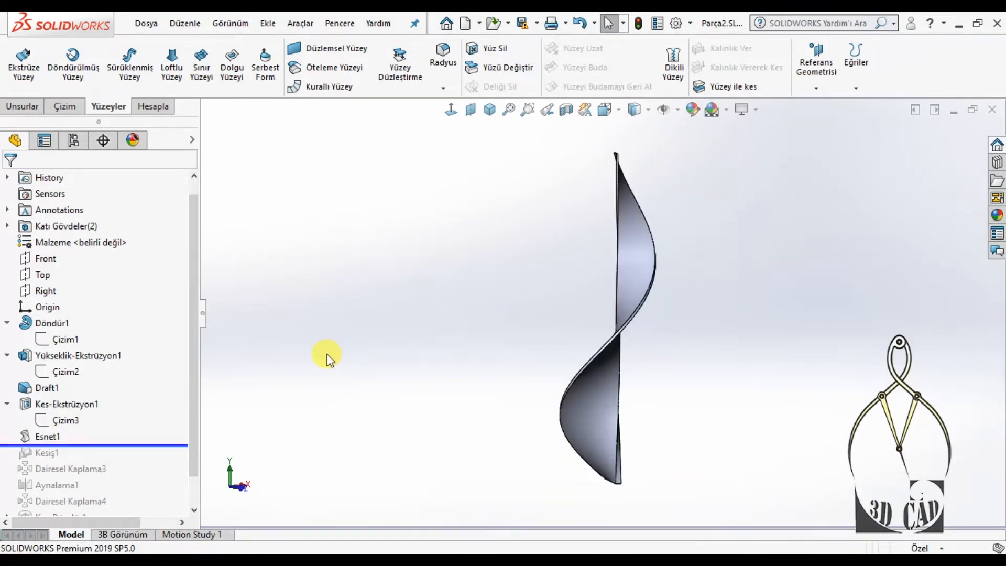
click(42, 436)
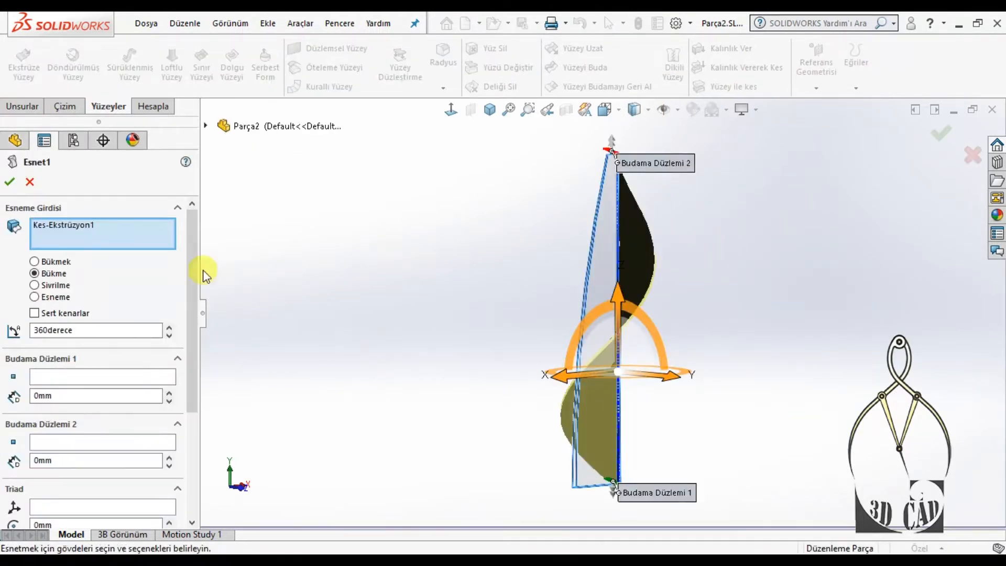
click(77, 226)
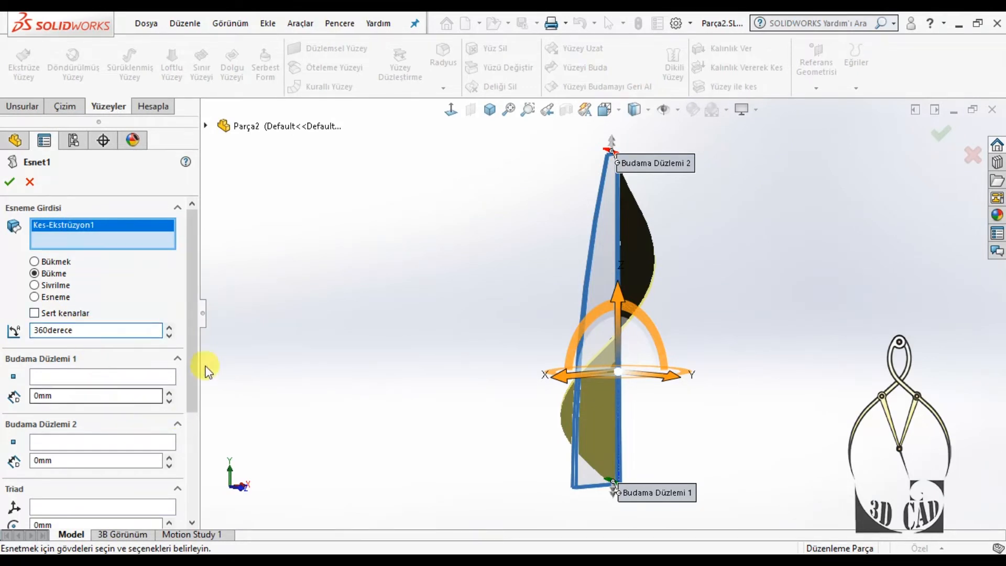
drag(192, 367, 181, 483)
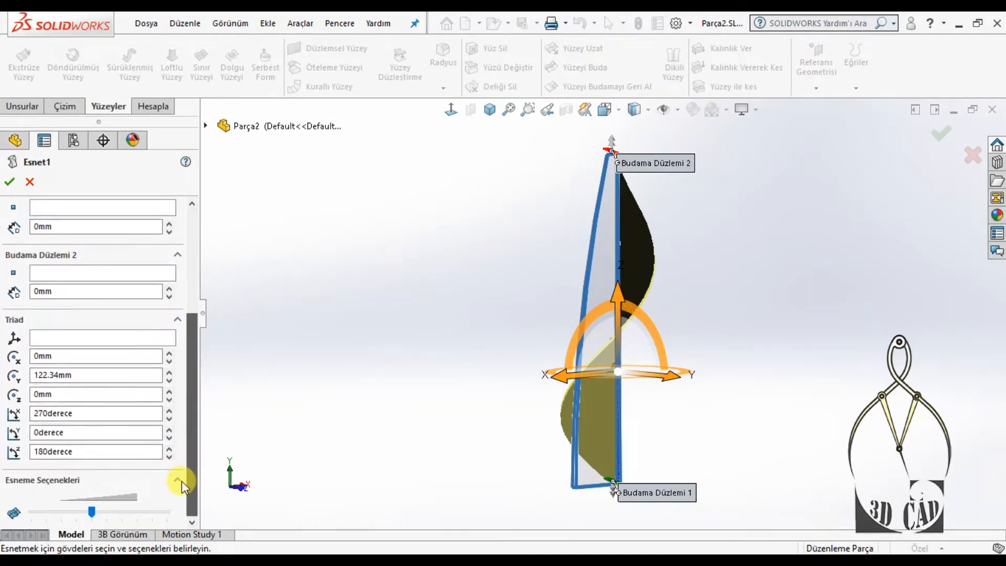
middle_drag(481, 427, 417, 399)
click(10, 182)
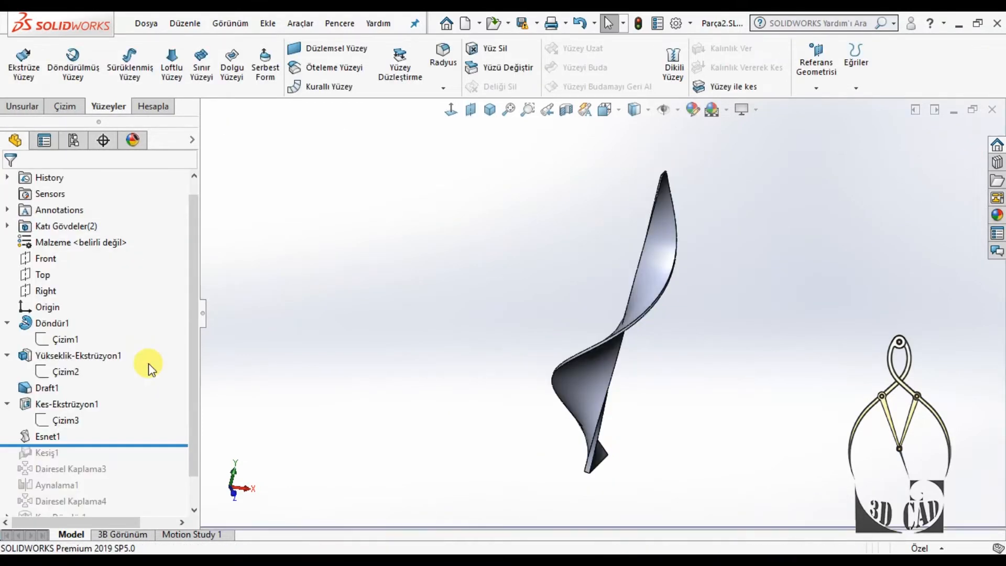
Show the hidden solid body Döndür1 again together with the twisted rib in isometric view.
key(ctrl+7)
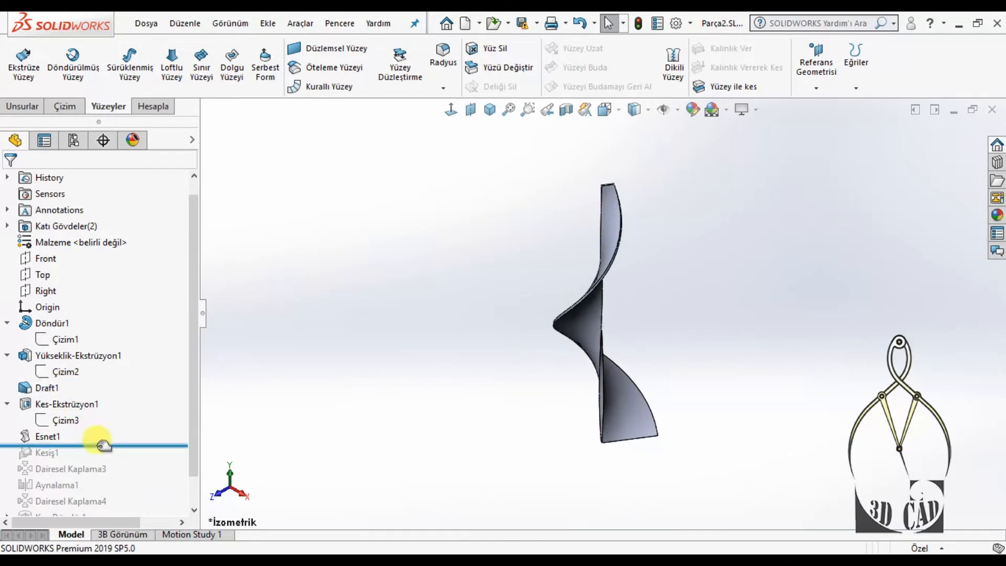
click(7, 226)
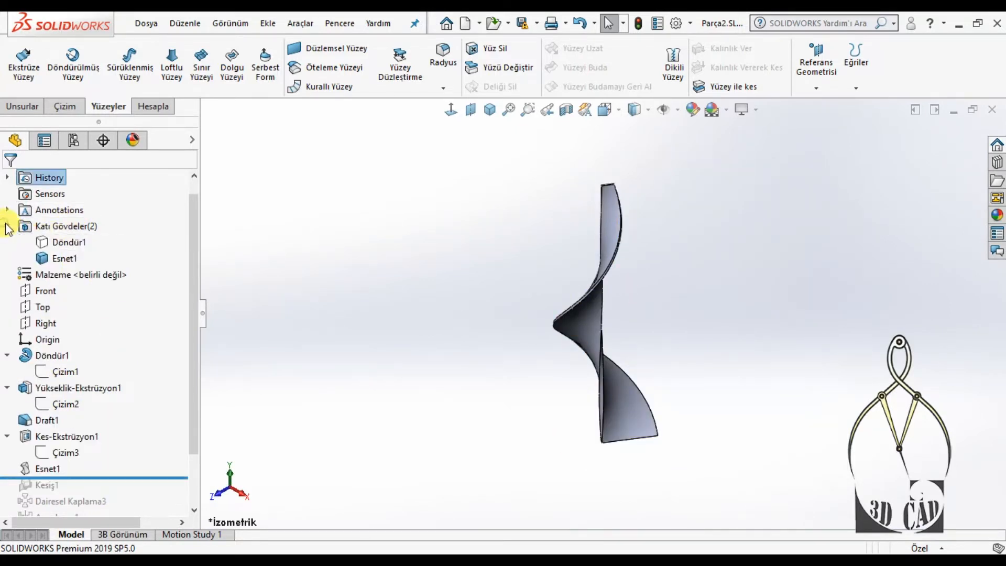
click(70, 243)
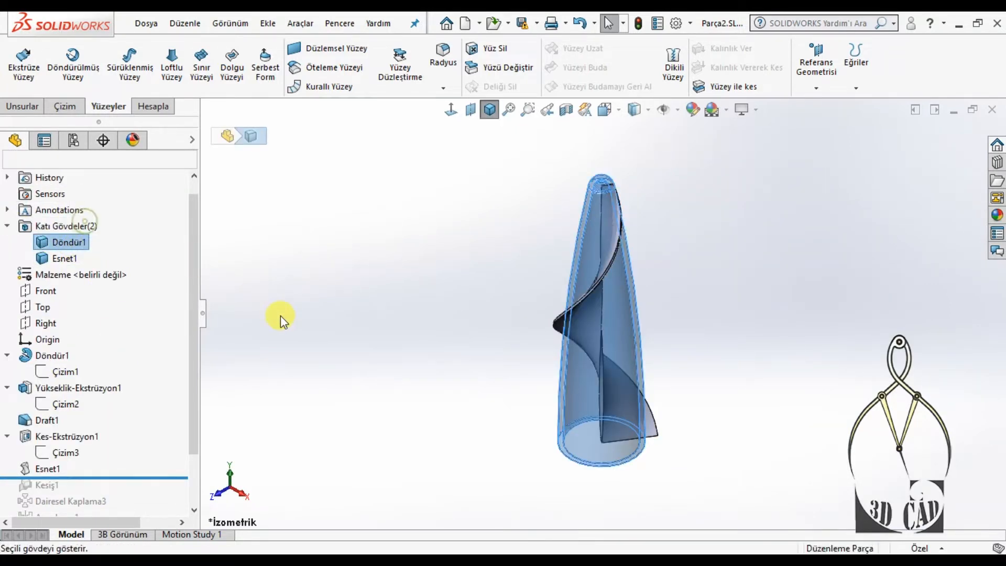
click(7, 226)
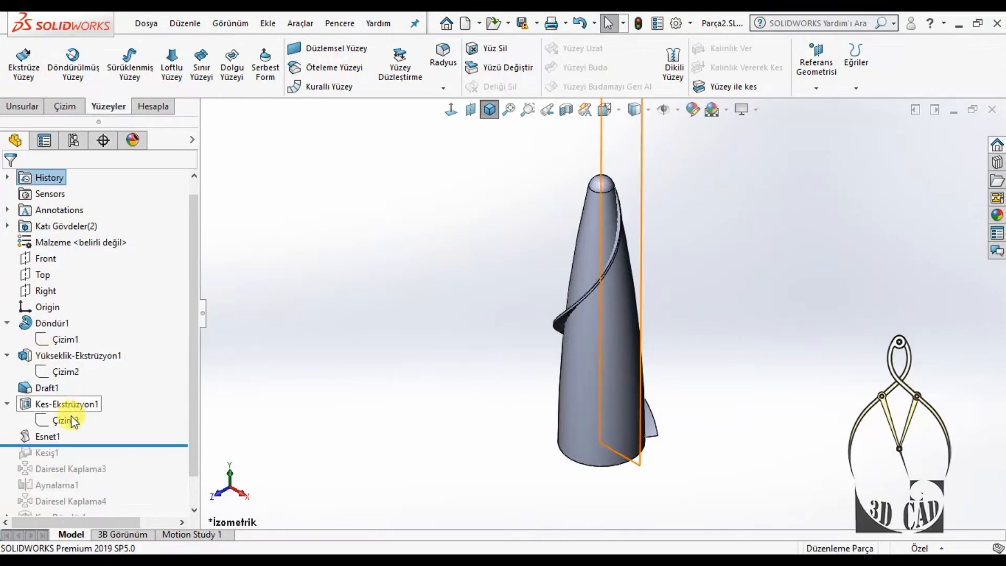
Roll the history forward past Kesiş1, check the intersected bodies and excluded regions in its definition, and accept it.
drag(93, 445, 92, 460)
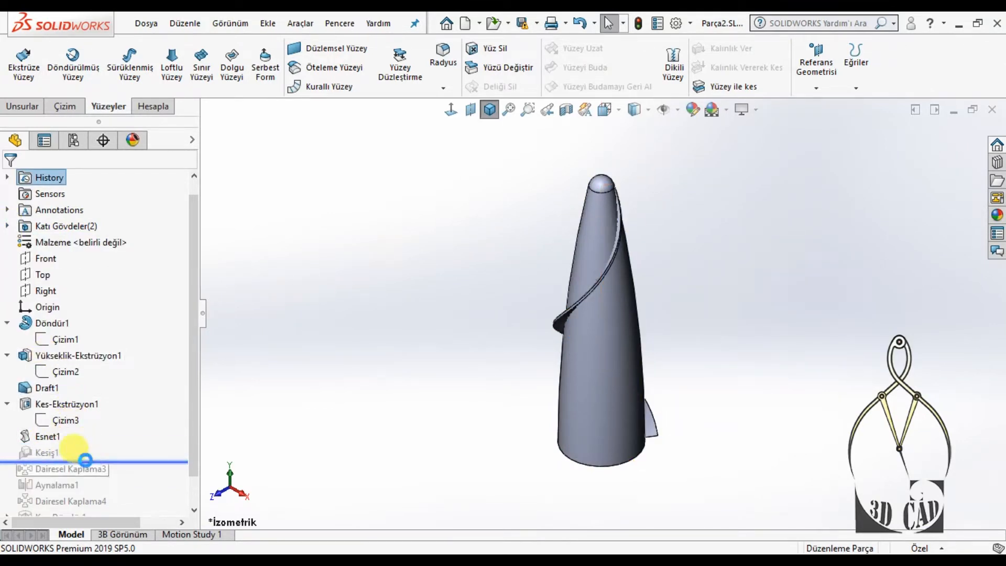
click(38, 454)
click(298, 377)
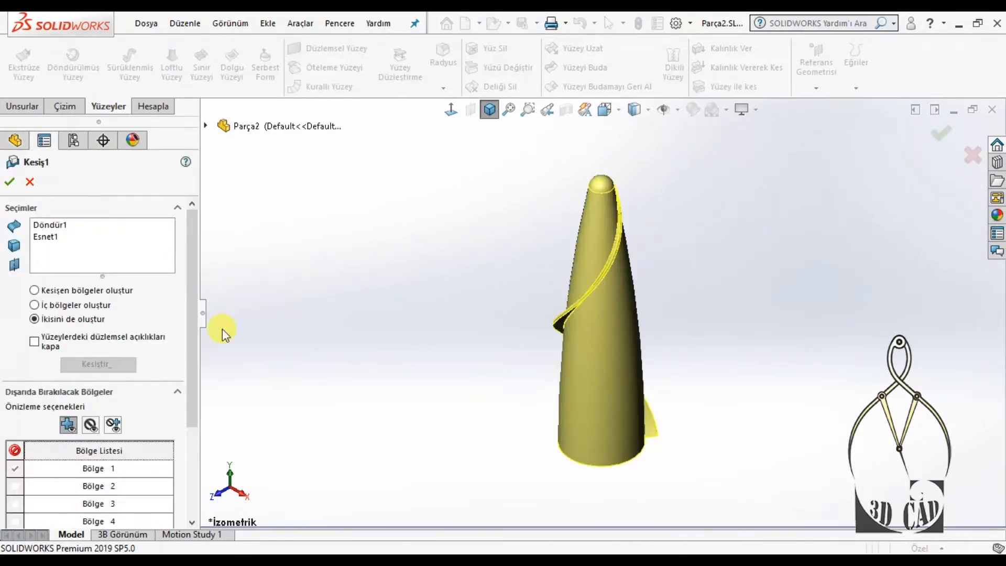
click(49, 225)
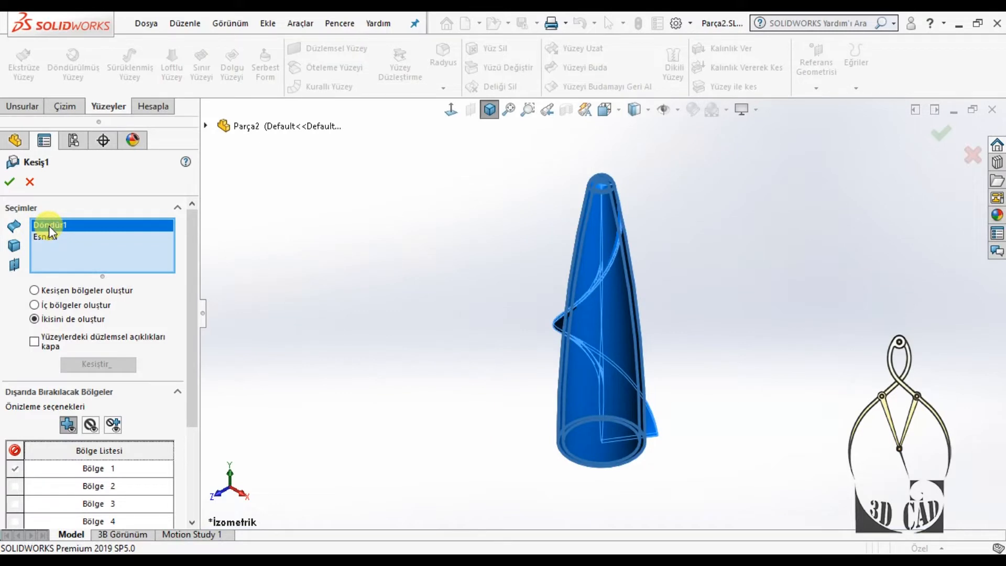
click(49, 239)
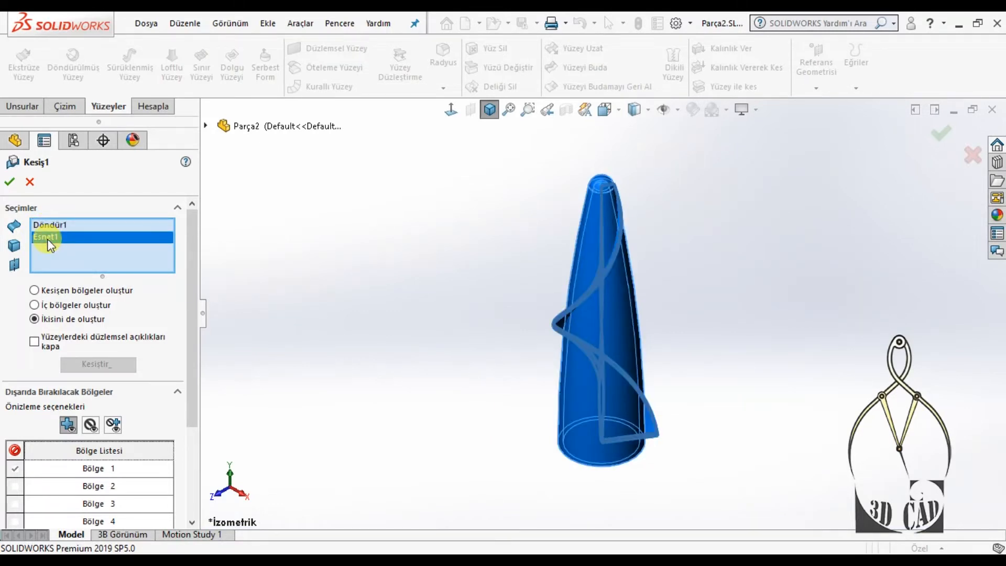
drag(191, 326, 200, 430)
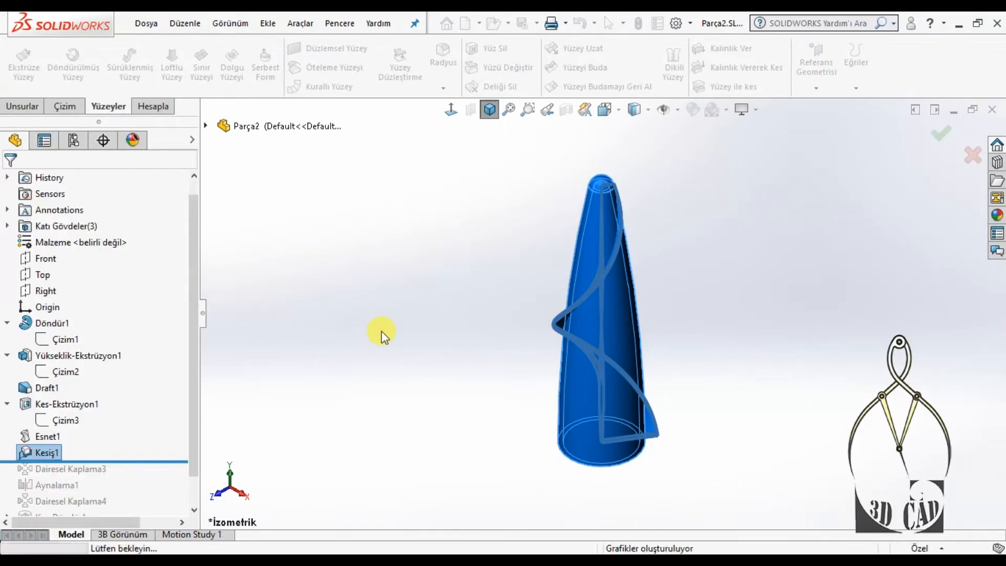
Roll the history forward past Dairesel Kaplama3, check its patterned body, axis edge, angle and instance count, and accept it.
drag(171, 461, 166, 478)
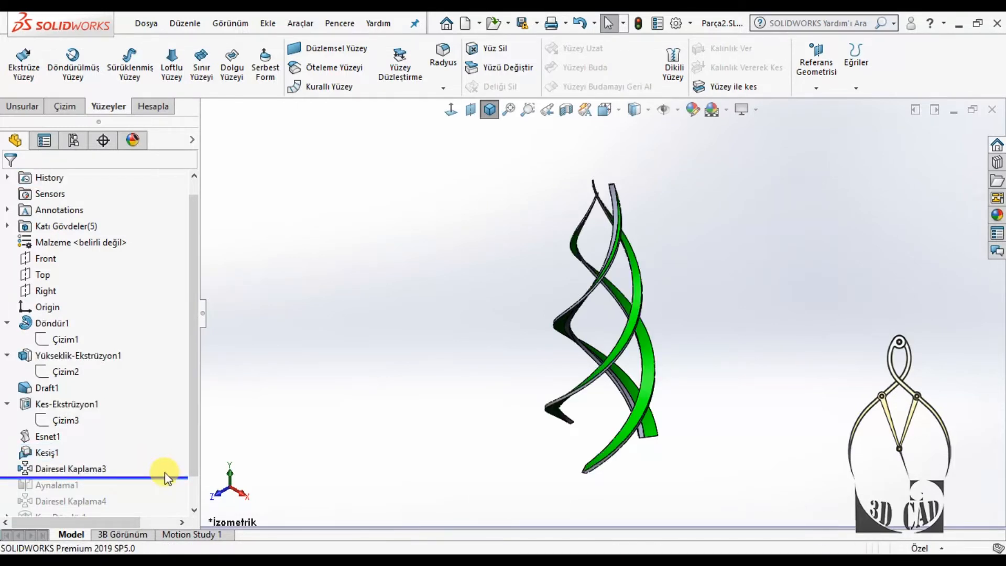
click(79, 468)
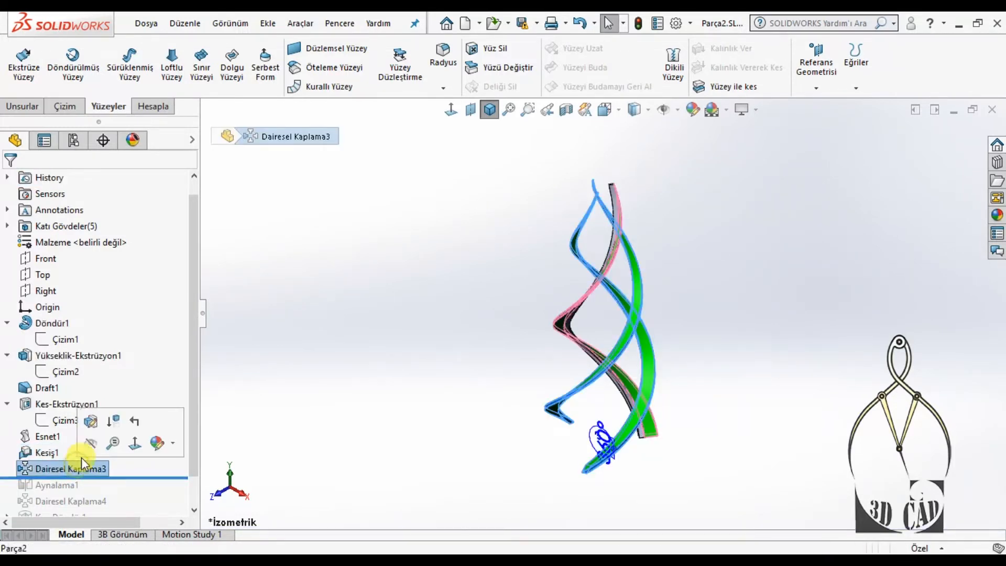
click(91, 422)
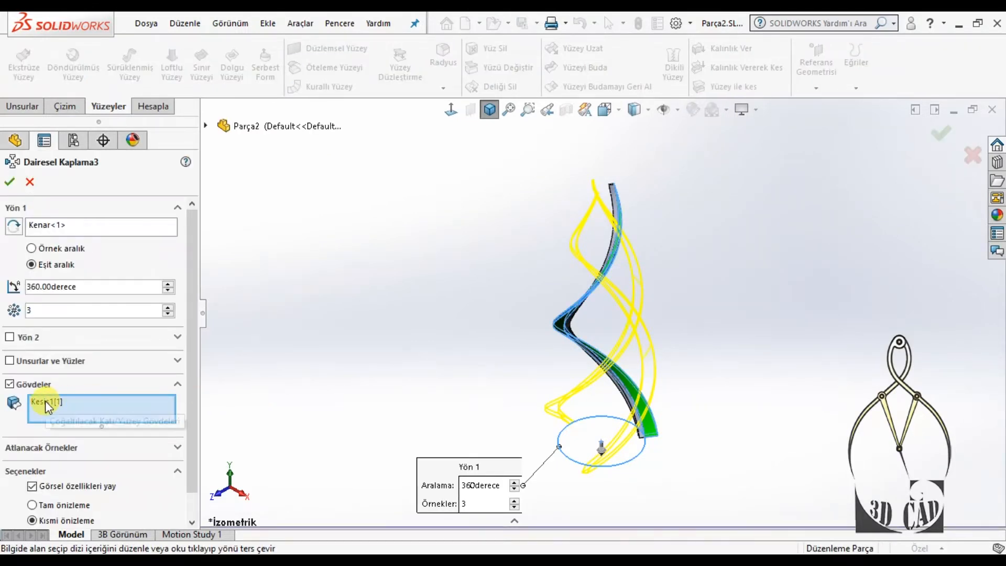
click(49, 402)
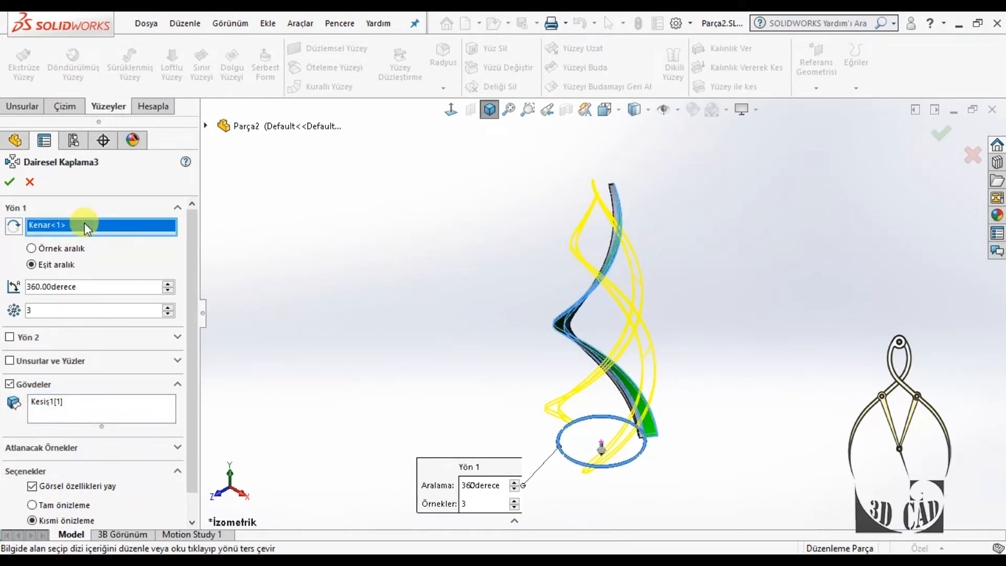
scroll(188, 272, down, 1)
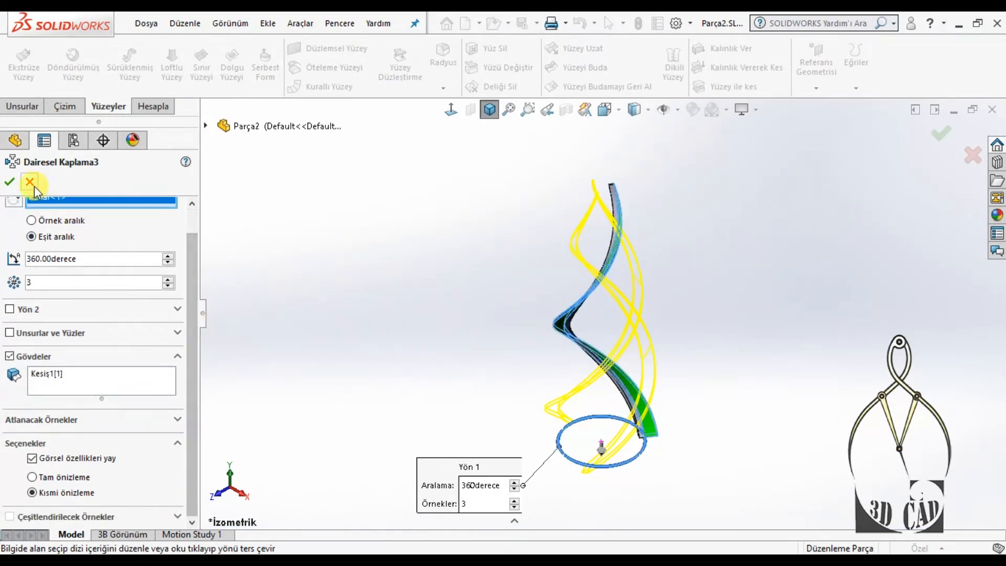
click(9, 182)
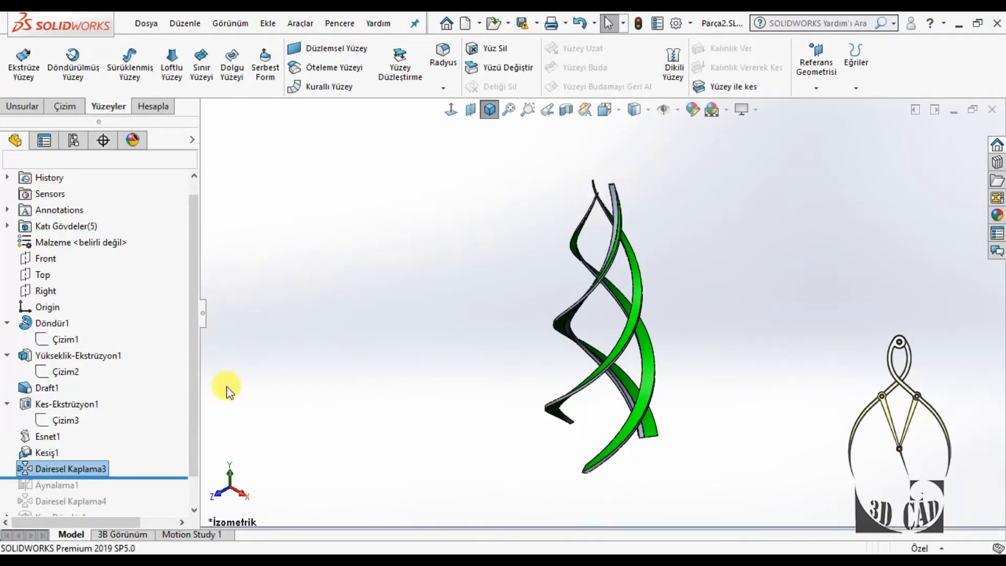
Roll the history forward past Aynalama1, check its mirror plane and mirrored body in its definition, and accept it.
drag(146, 475, 139, 490)
click(52, 486)
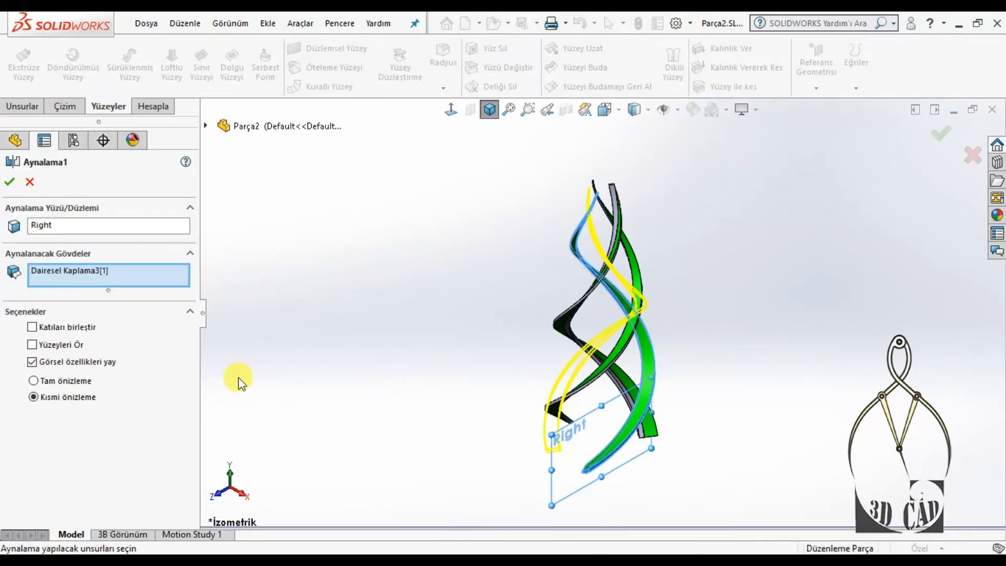
click(51, 226)
middle_drag(309, 376, 382, 367)
click(83, 287)
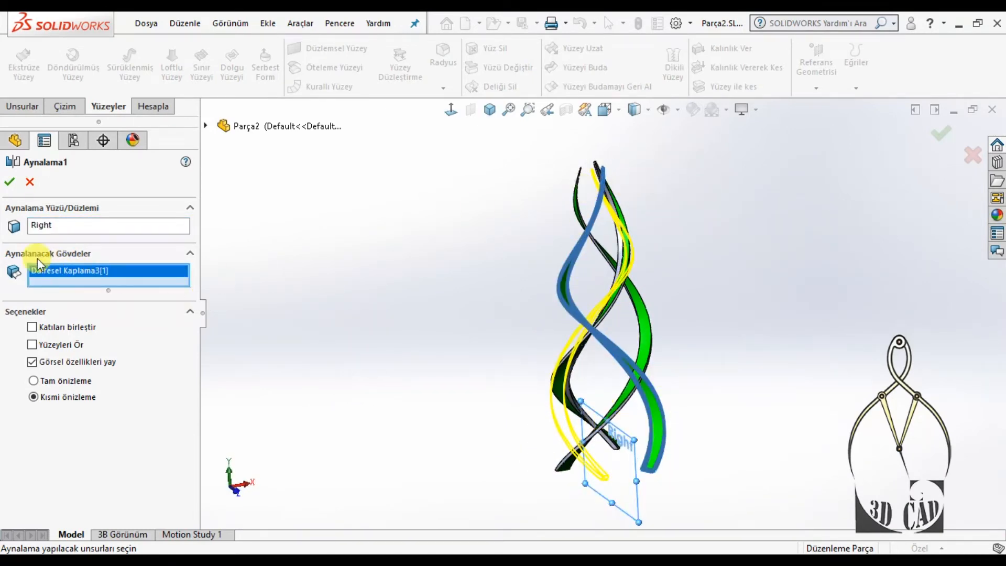
click(11, 181)
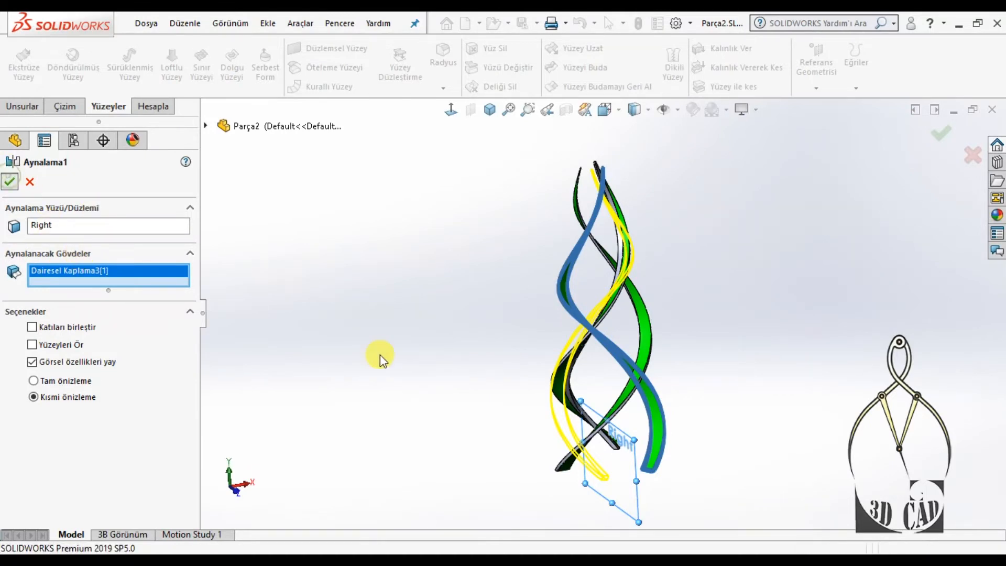
Roll the history forward past Dairesel Kaplama4, check its axis edge, angle, instance count and patterned body, and accept it.
scroll(191, 414, down, 2)
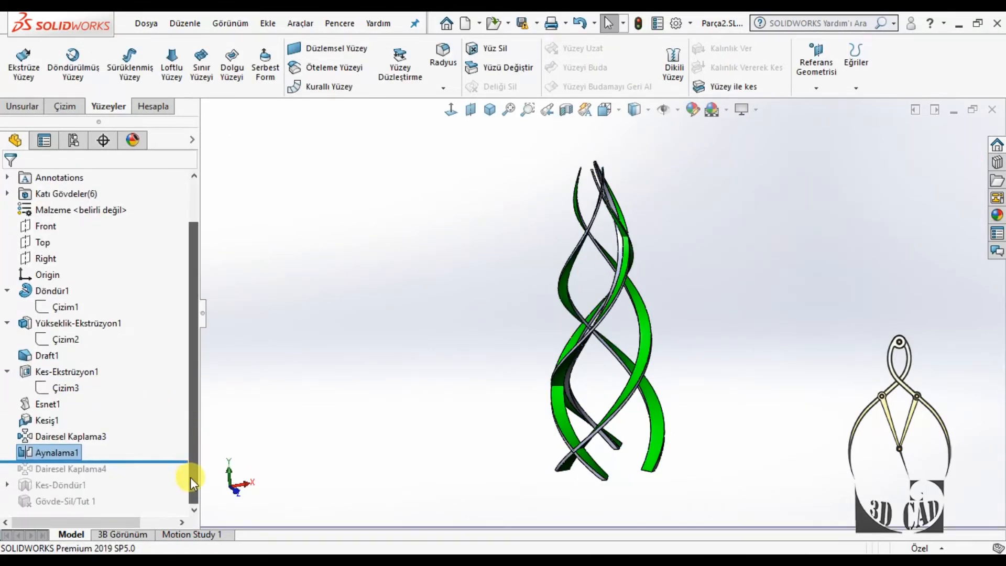
drag(139, 461, 140, 474)
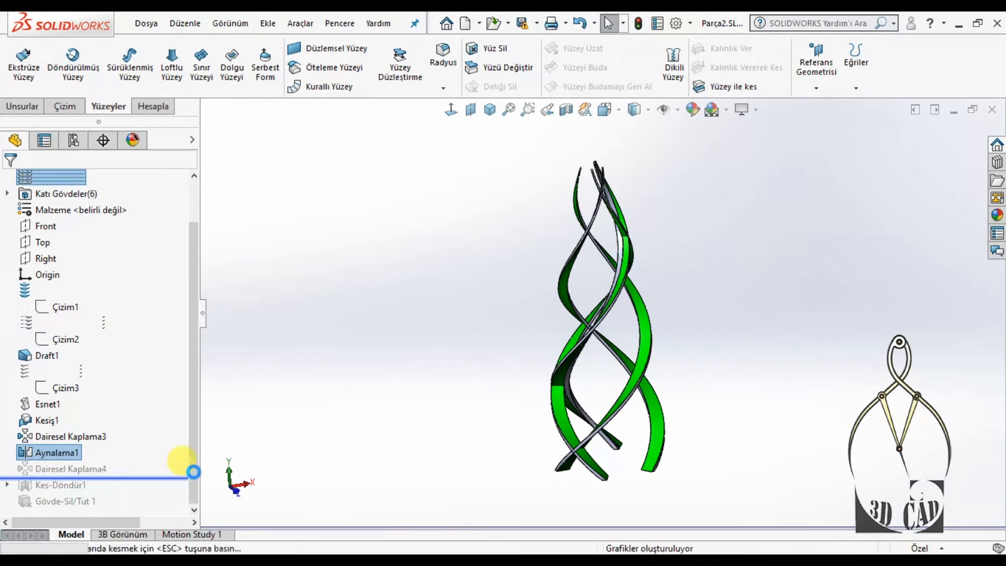
click(63, 468)
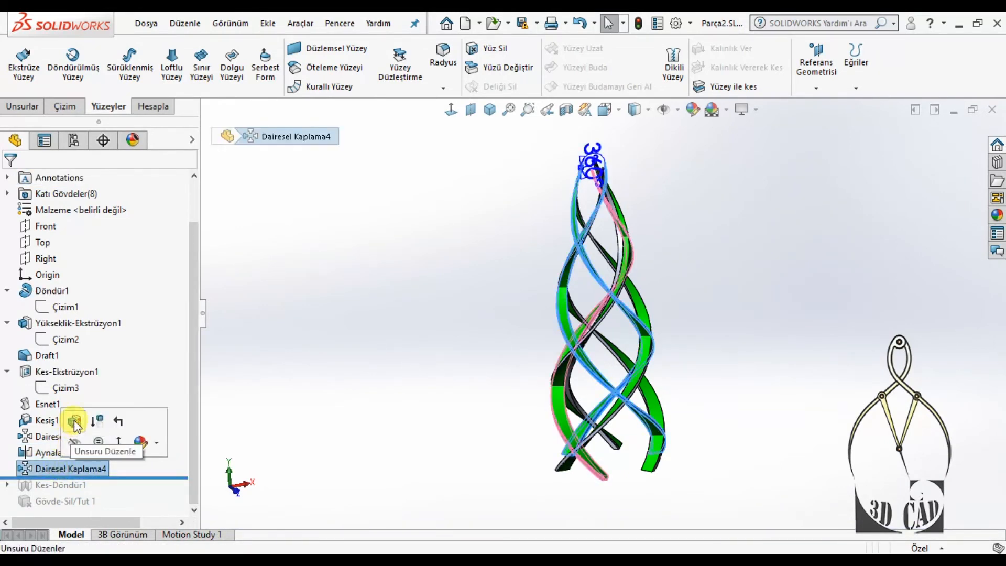
click(73, 420)
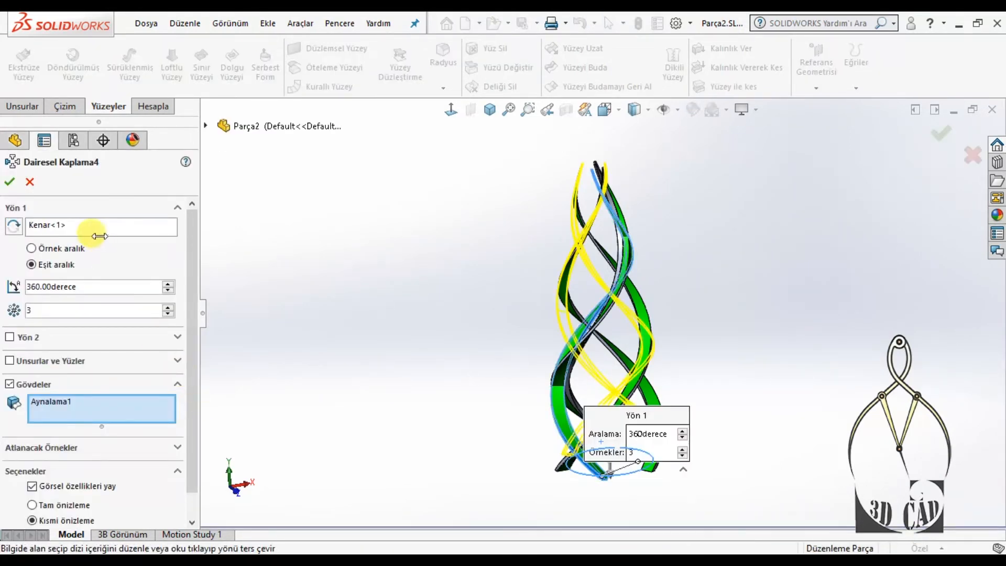
click(97, 225)
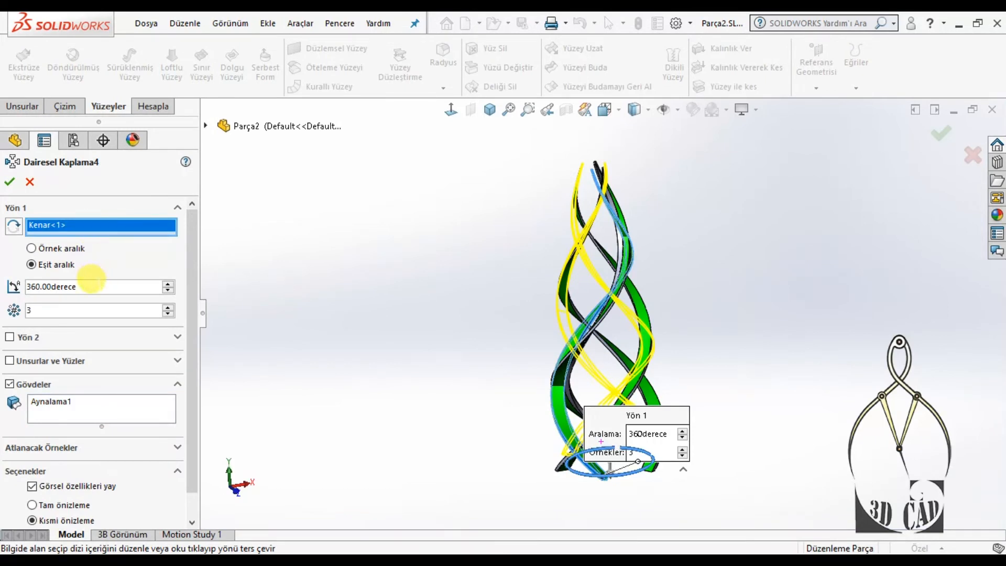
click(58, 400)
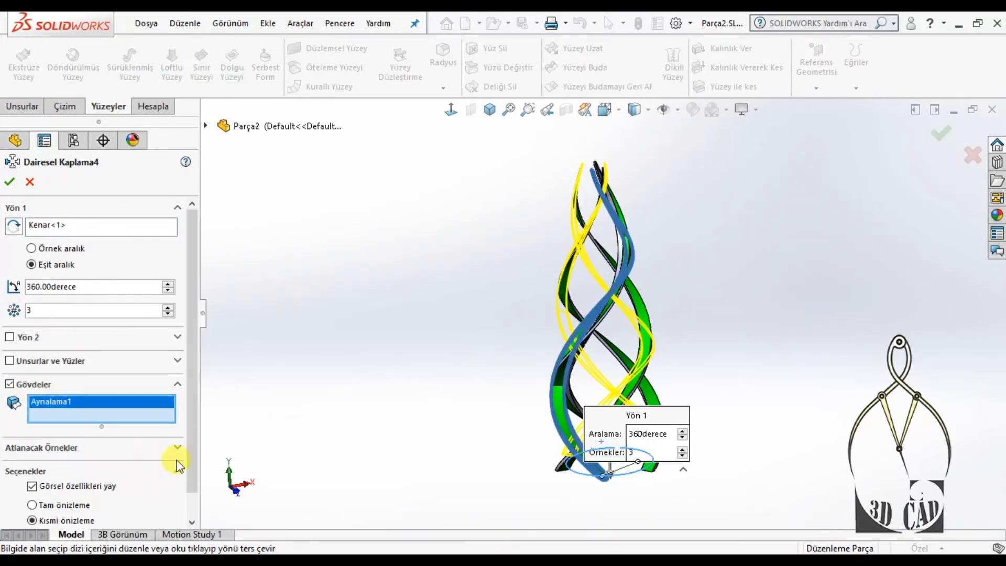
scroll(190, 467, down, 1)
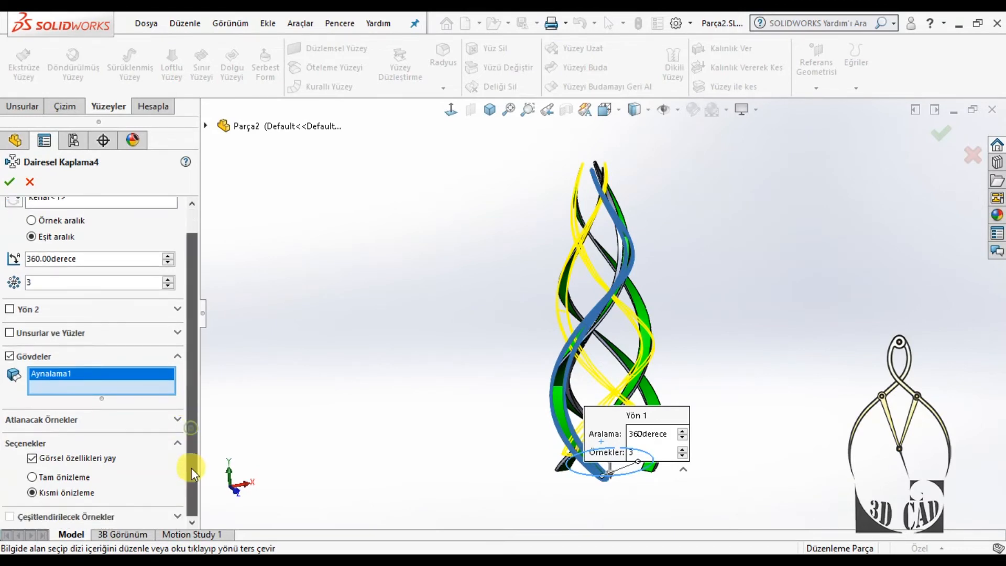
click(9, 182)
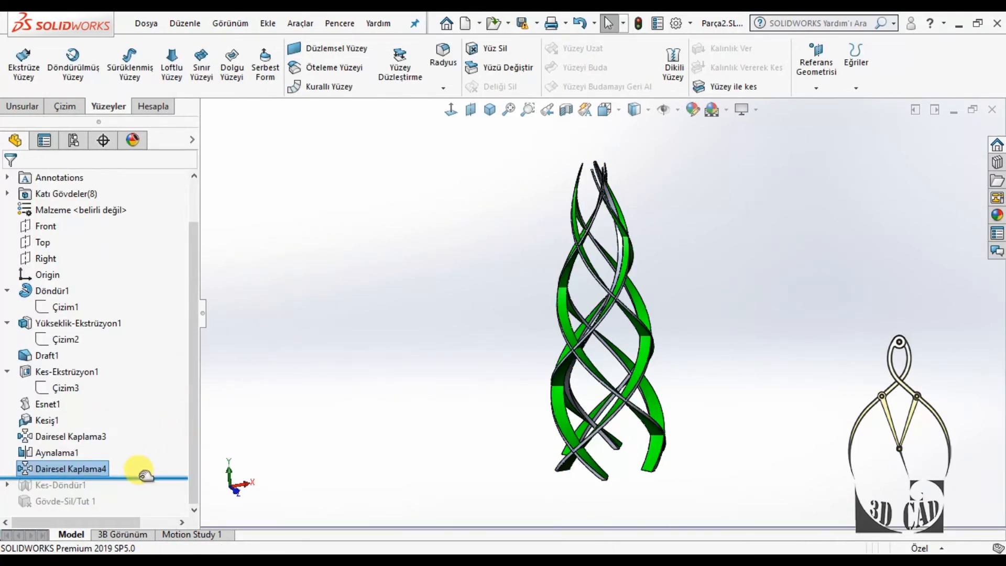
Roll the history forward past Kes-Döndür1, open its profile sketch Çizim5 for inspection, and exit the sketch.
drag(139, 473, 142, 491)
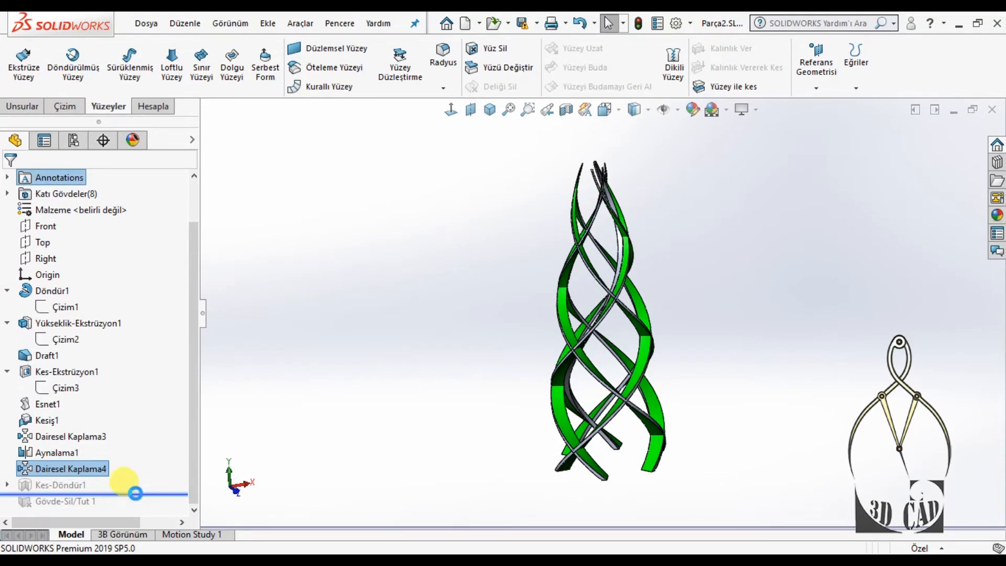
click(8, 486)
click(65, 500)
click(76, 459)
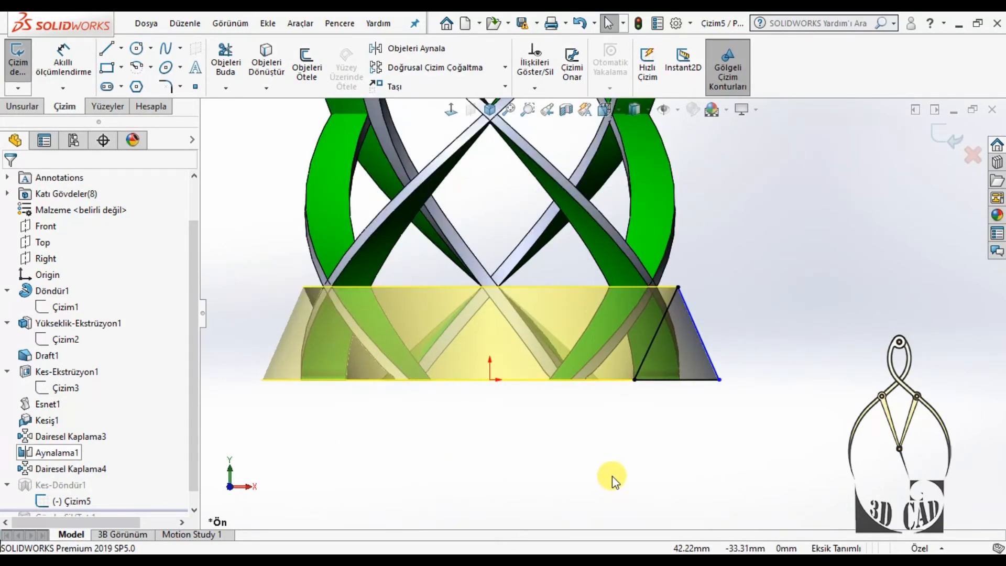
click(945, 140)
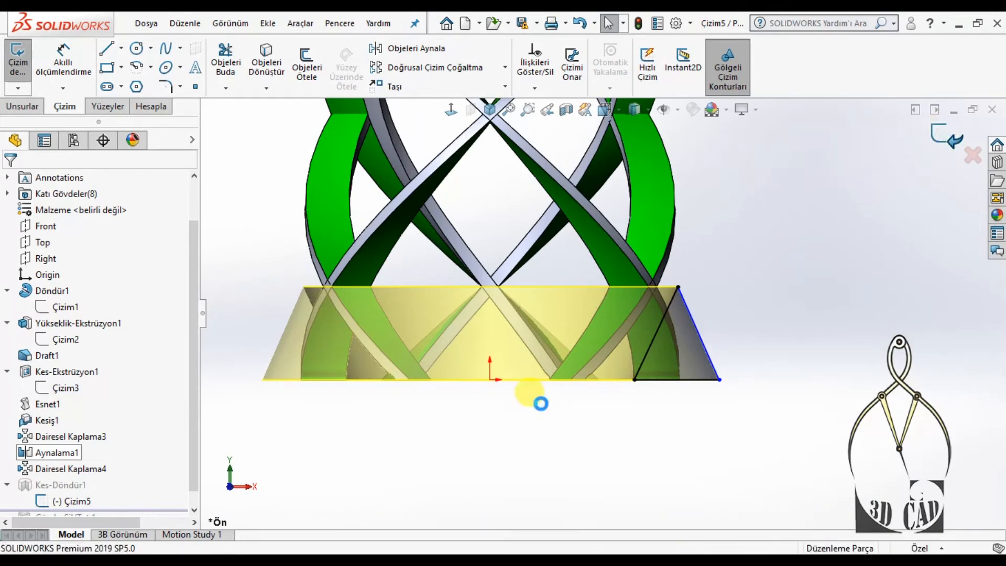
Check the revolution axis, angle and each affected body in the definition of Kes-Döndür1, and accept it.
click(61, 488)
click(74, 444)
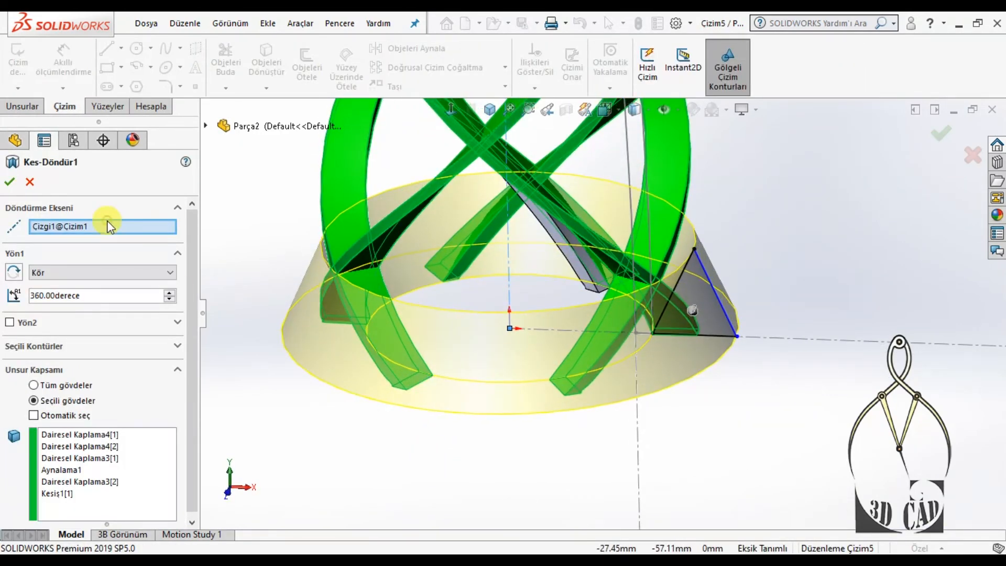
click(56, 230)
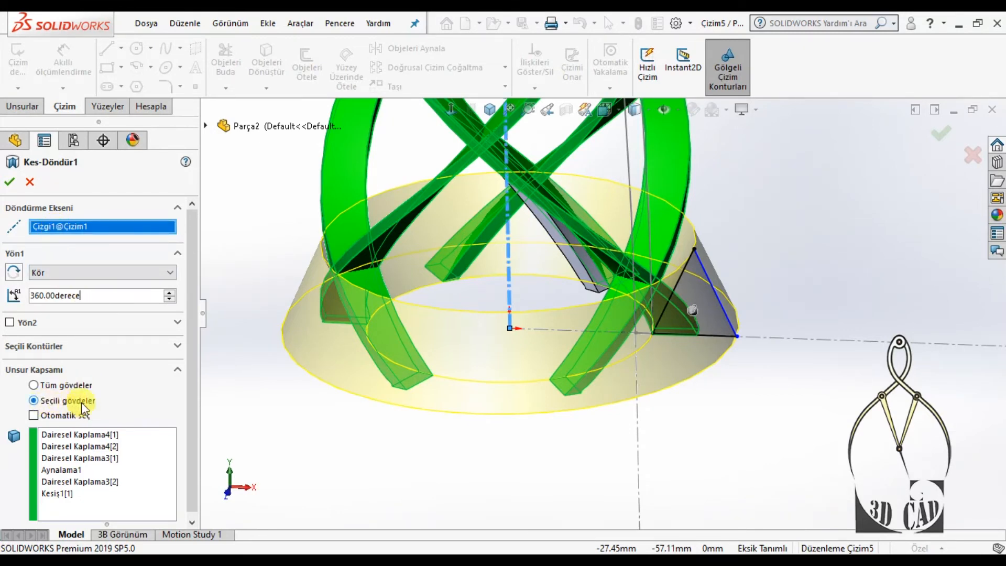
click(81, 435)
ctrl+click(78, 447)
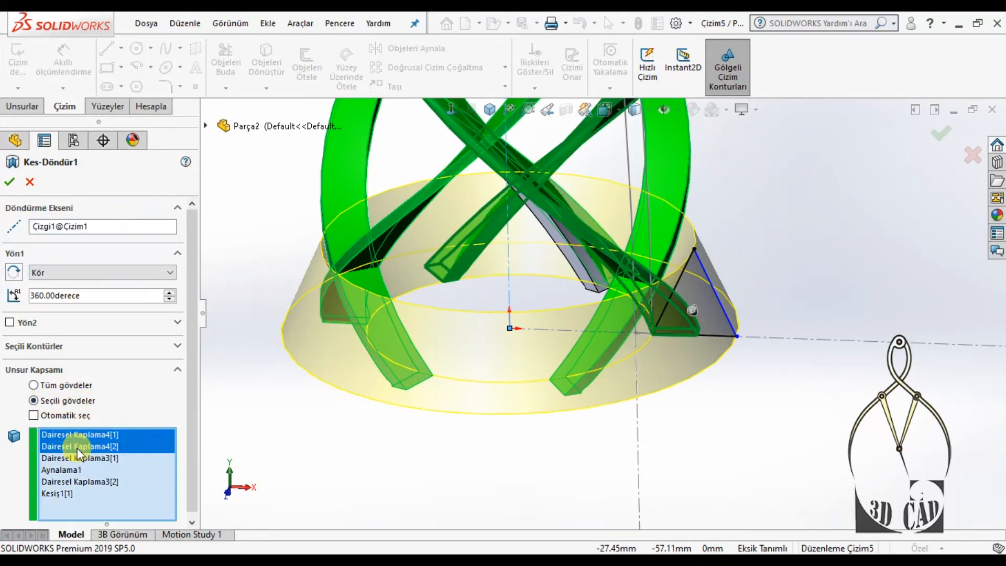
ctrl+click(77, 459)
ctrl+click(66, 470)
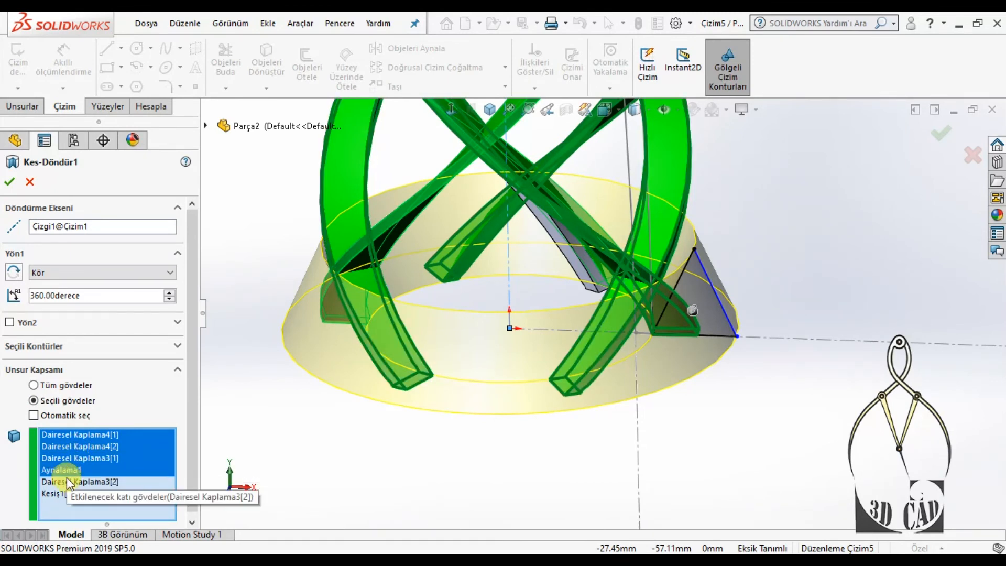
ctrl+click(68, 481)
ctrl+click(57, 493)
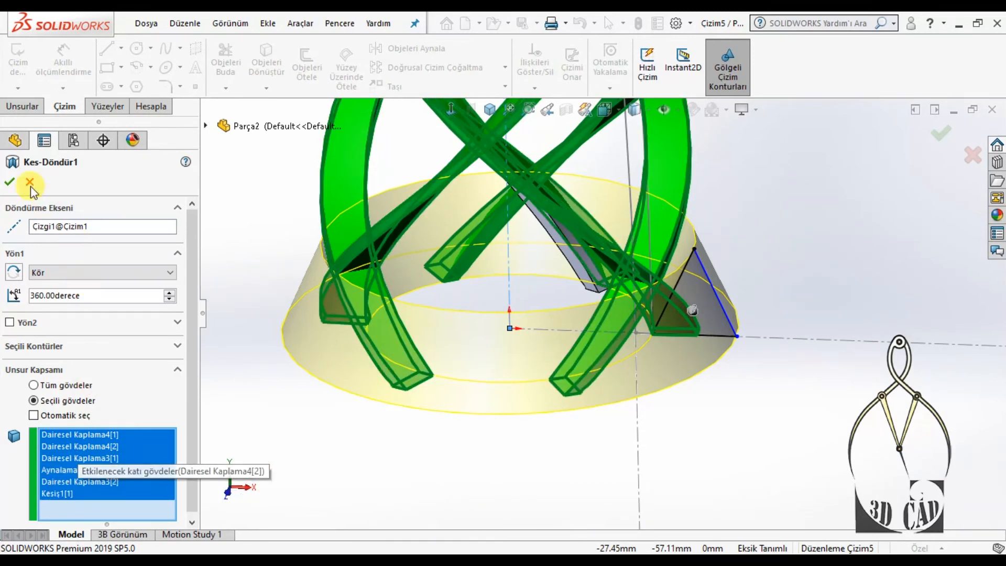
click(10, 184)
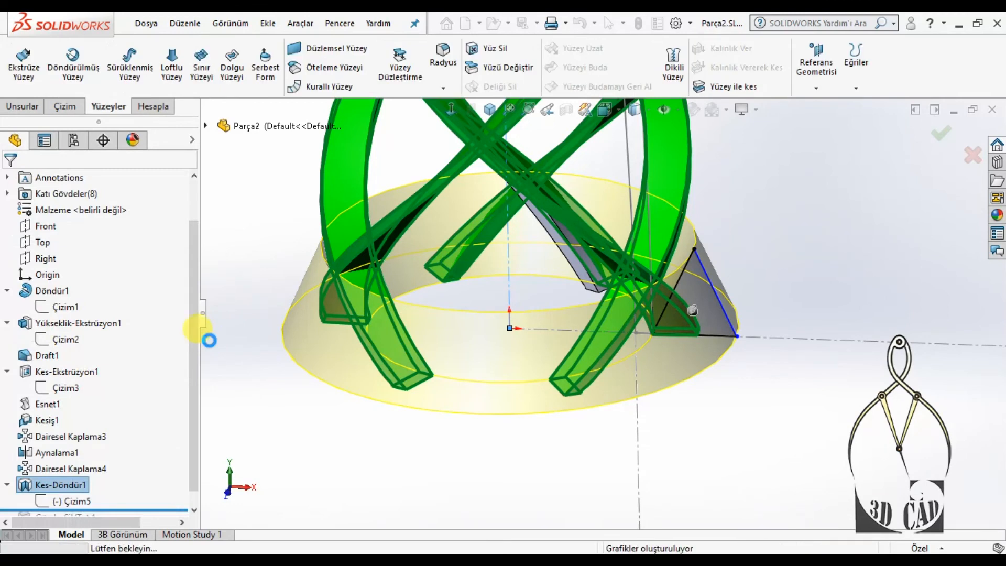
Roll the history forward past Gövde-Sil/Tut 1, check the body it deletes, accept it, and show the model in isometric view.
scroll(190, 440, down, 1)
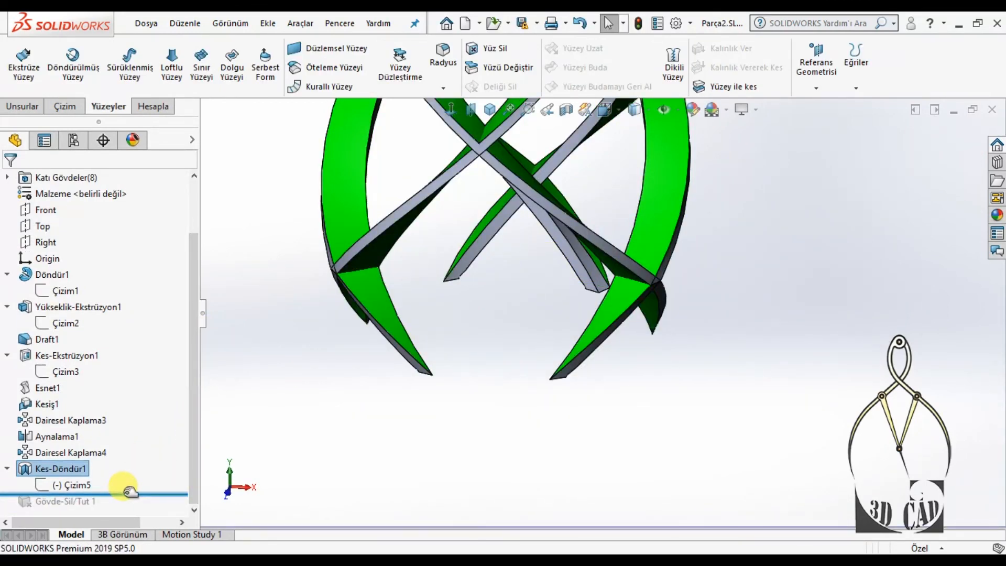
drag(130, 493, 123, 506)
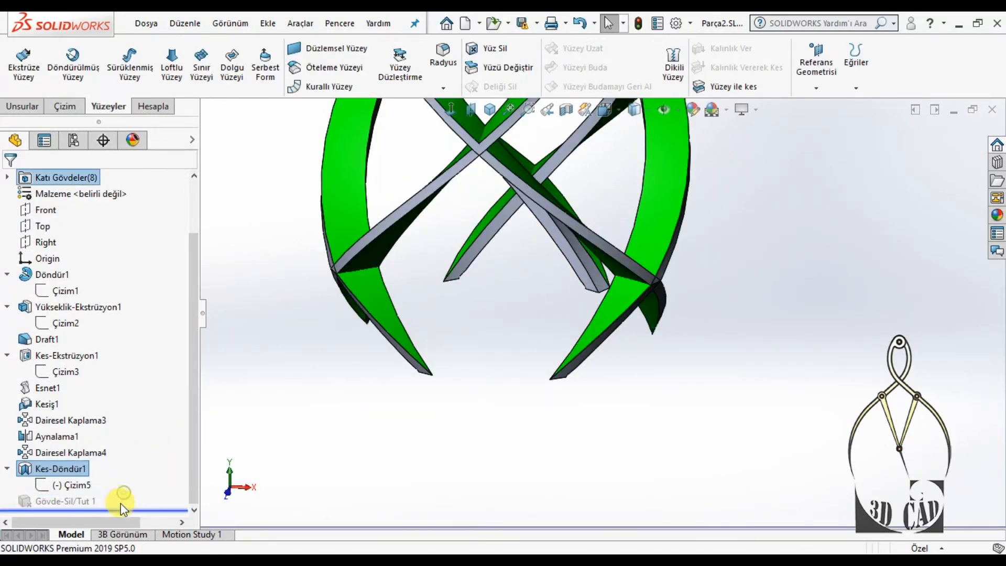
click(62, 499)
click(75, 456)
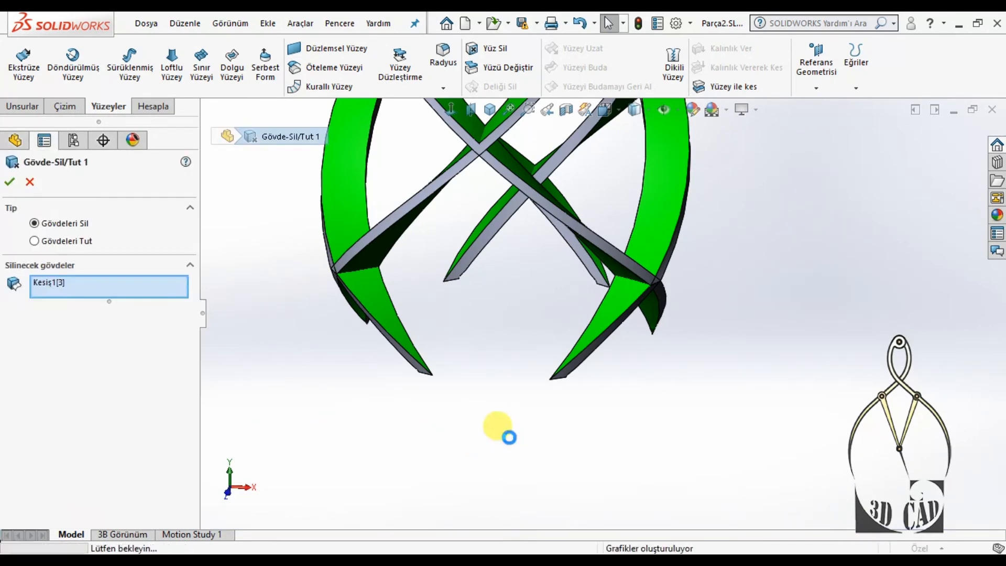
middle_drag(490, 404, 478, 151)
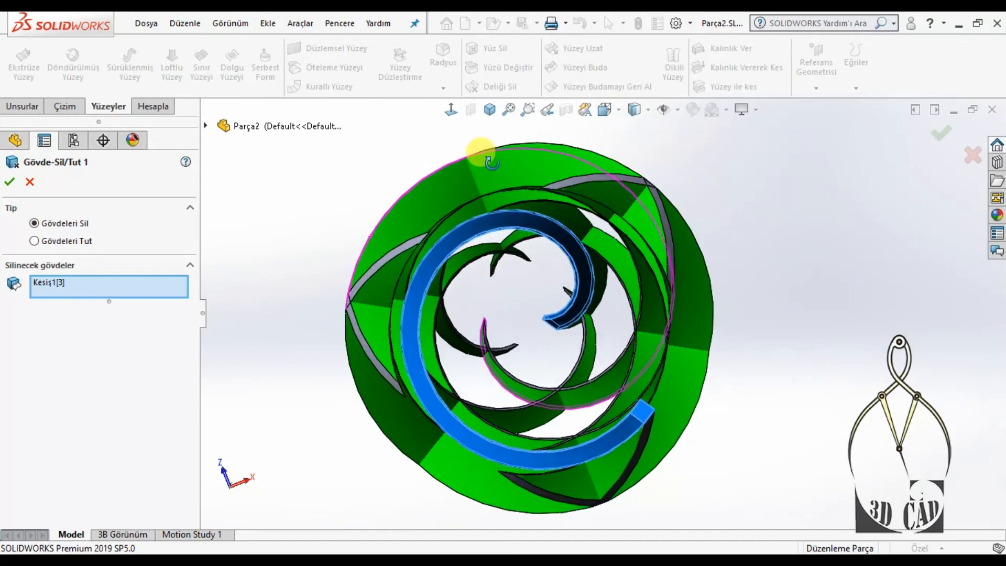
click(10, 182)
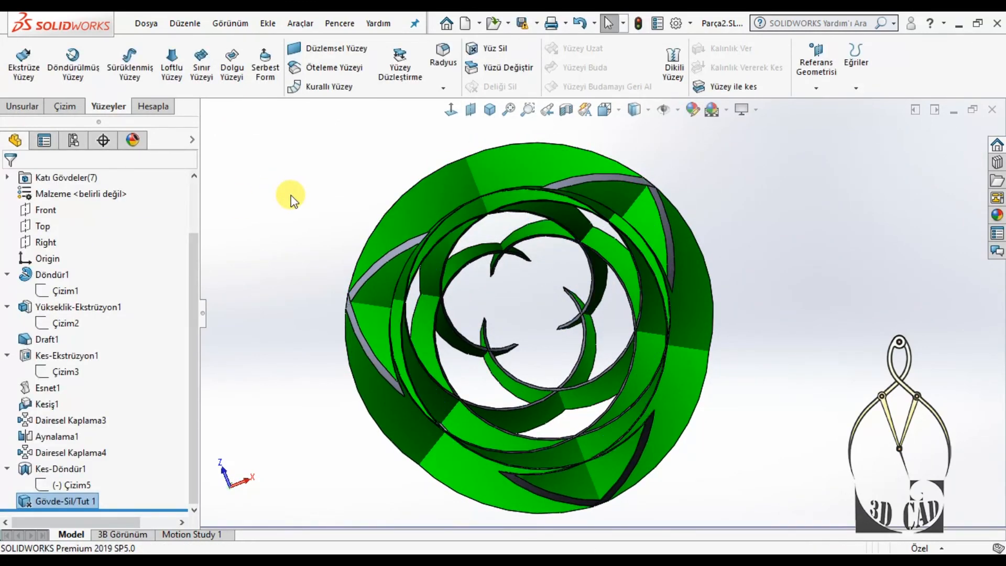
key(ctrl+7)
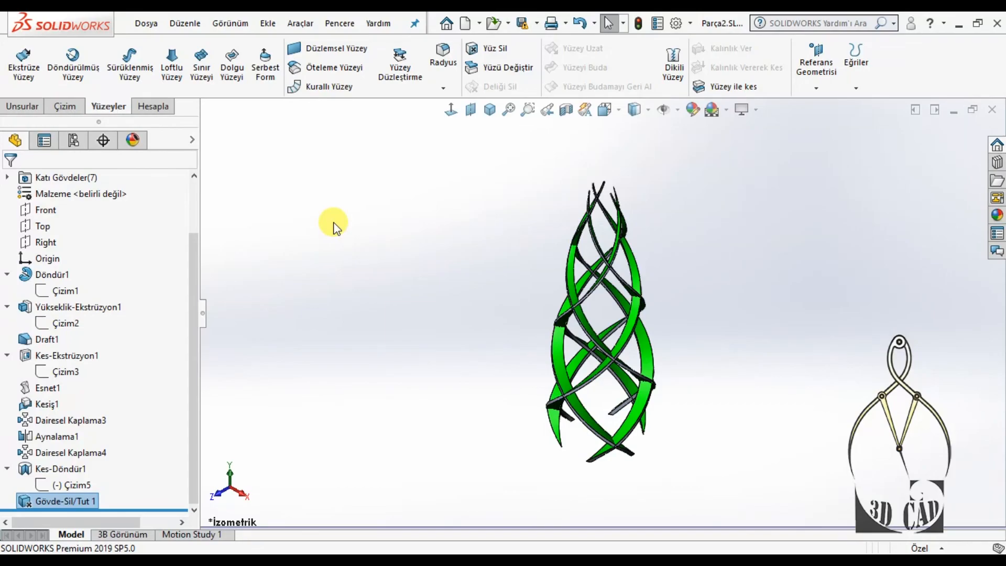